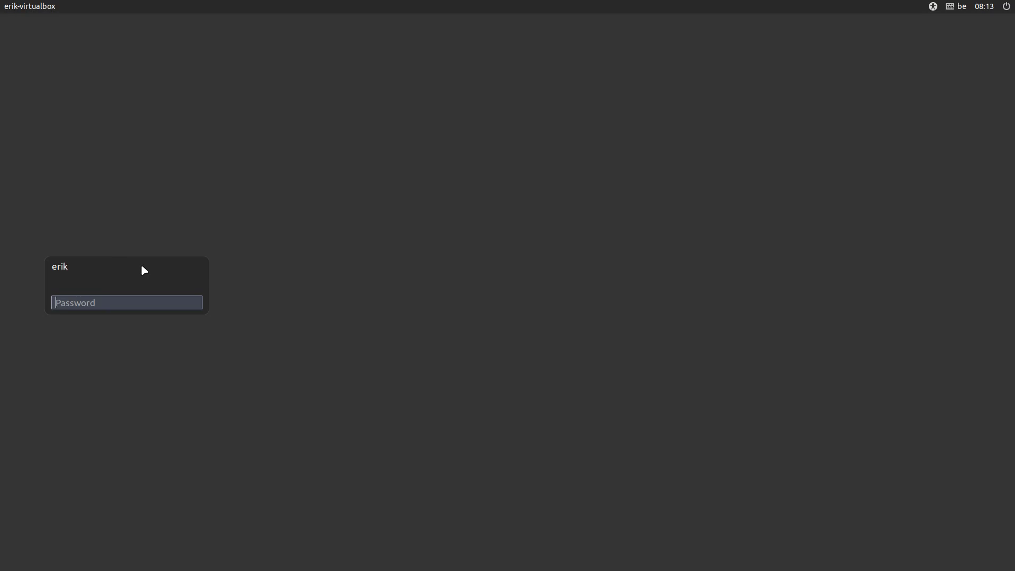
- Log in at the slick-greeter by fixing a mistyped character and entering the account password
type("•")
key("BackSpace")
type("••••")
key("Return")
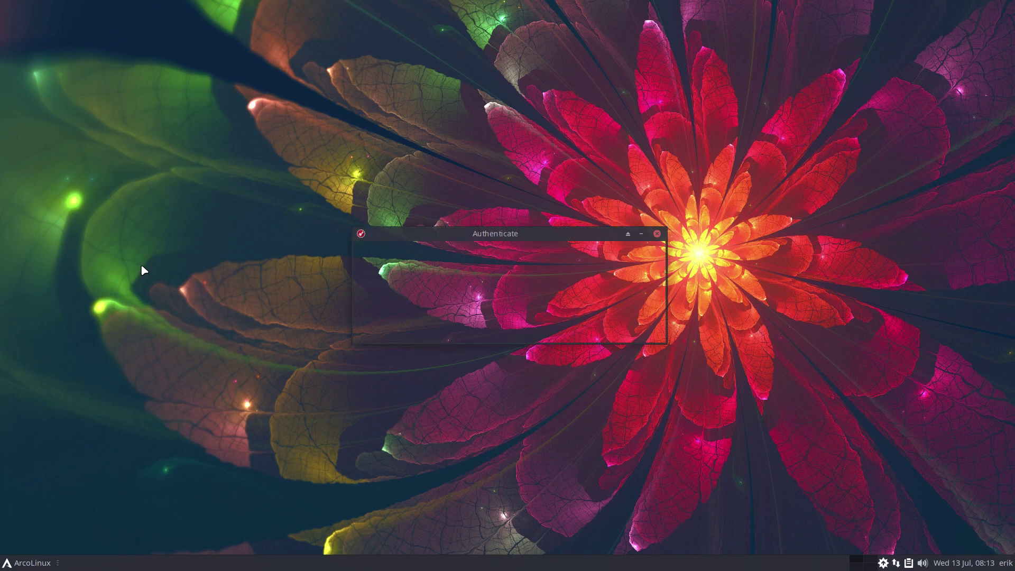
- Authenticate Arch Linux Tweak Tool and browse its Desktop, Fixes, Grub and Login pages
type("••••")
key("Return")
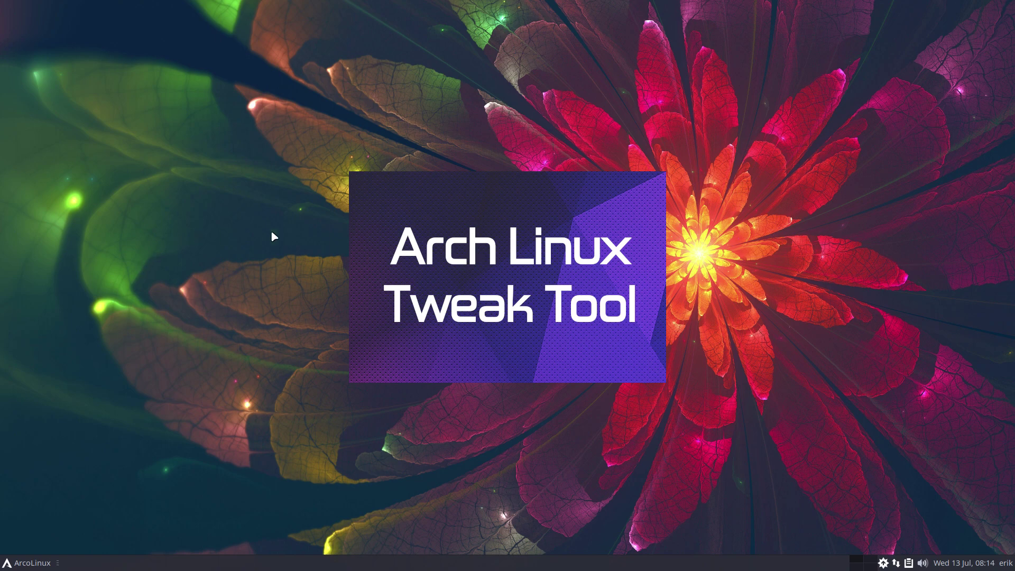
left_click_drag(519, 52, 438, 44)
left_click(225, 81)
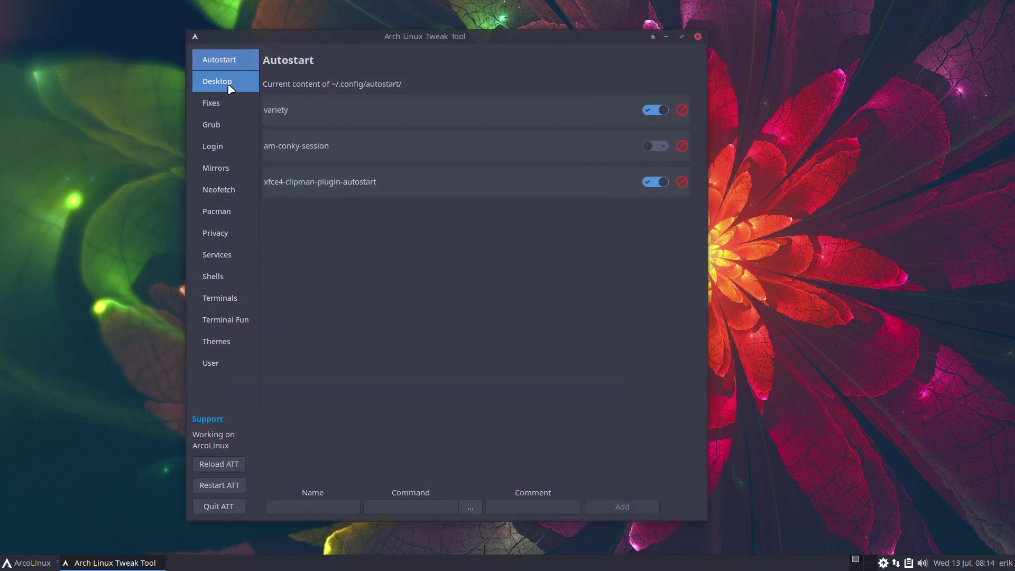
left_click(218, 103)
left_click(225, 132)
left_click(219, 154)
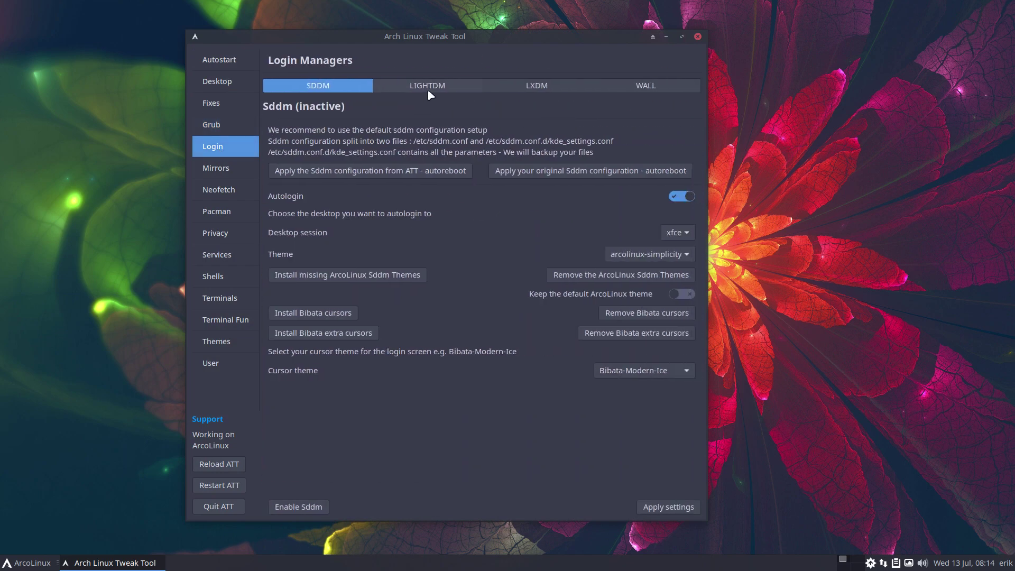
- In the LightDM section, try a greeter background colour and tick 'Select it to use it'
left_click(430, 95)
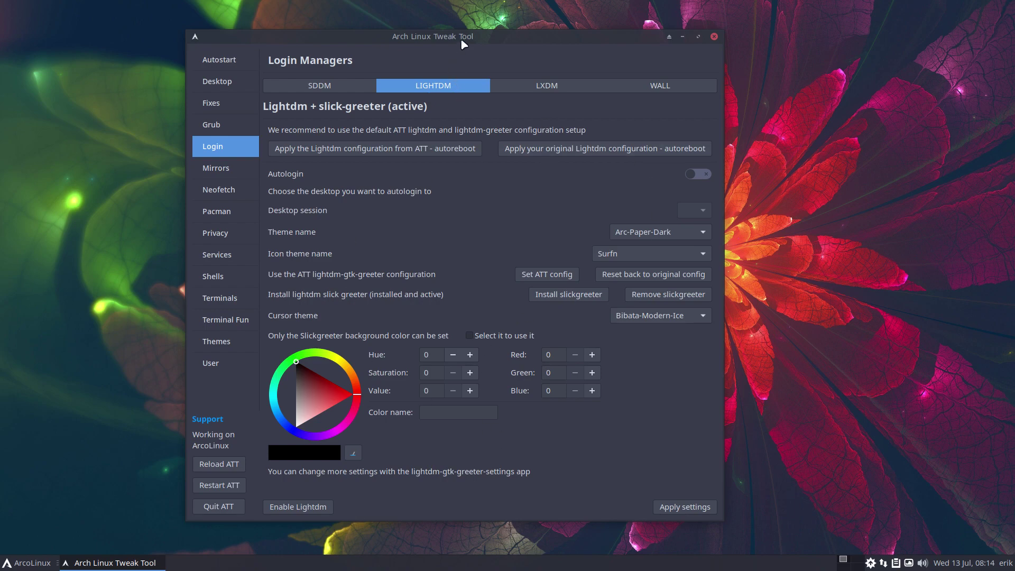
left_click_drag(465, 38, 297, 26)
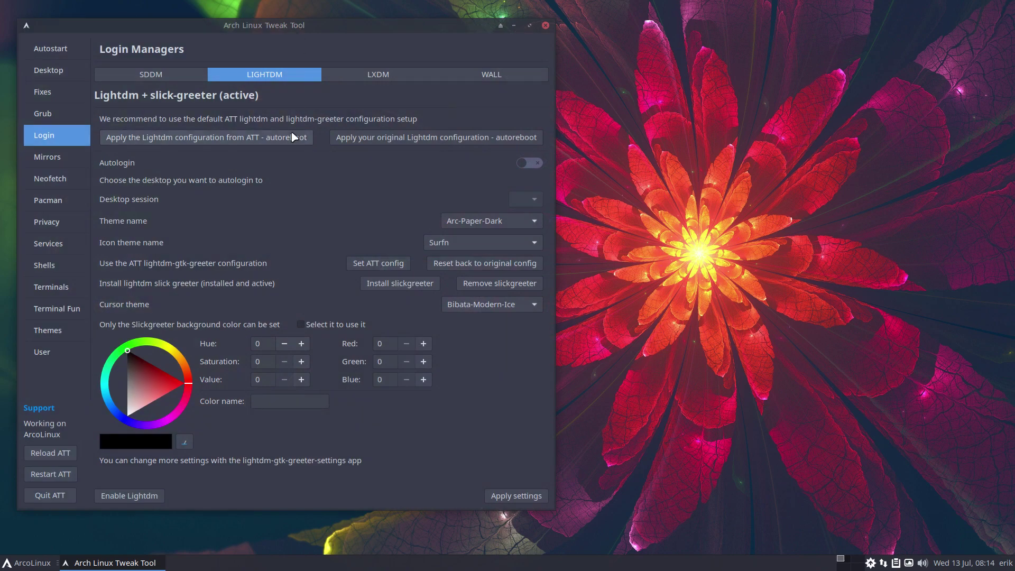
mouse_move(129, 370)
left_mouse_down()
mouse_move(133, 357)
mouse_move(144, 374)
mouse_move(127, 393)
left_mouse_up()
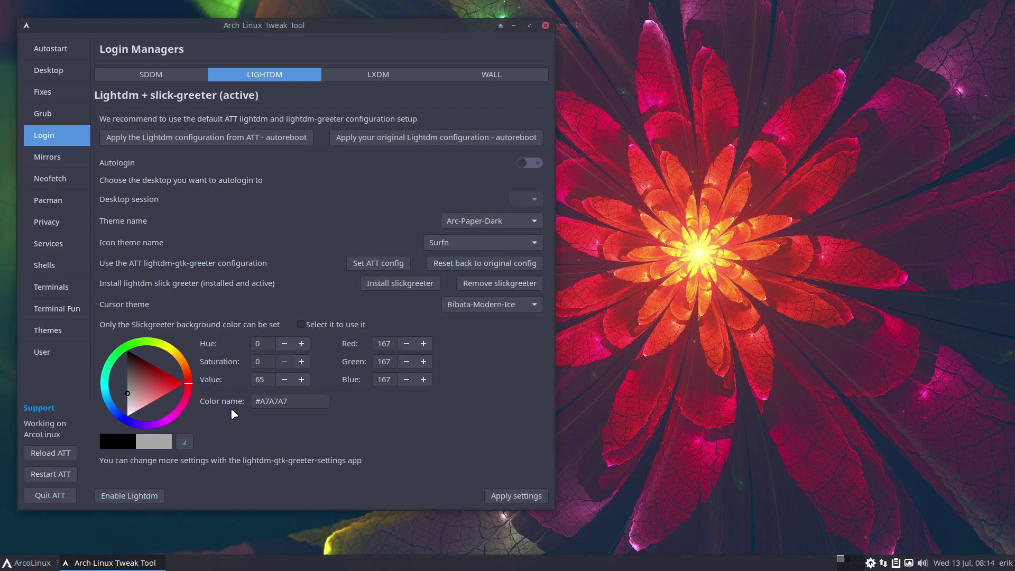
left_click(327, 326)
- Close Tweak Tool and run 'yay lightdm-settings' in the drop-down terminal
left_click(545, 26)
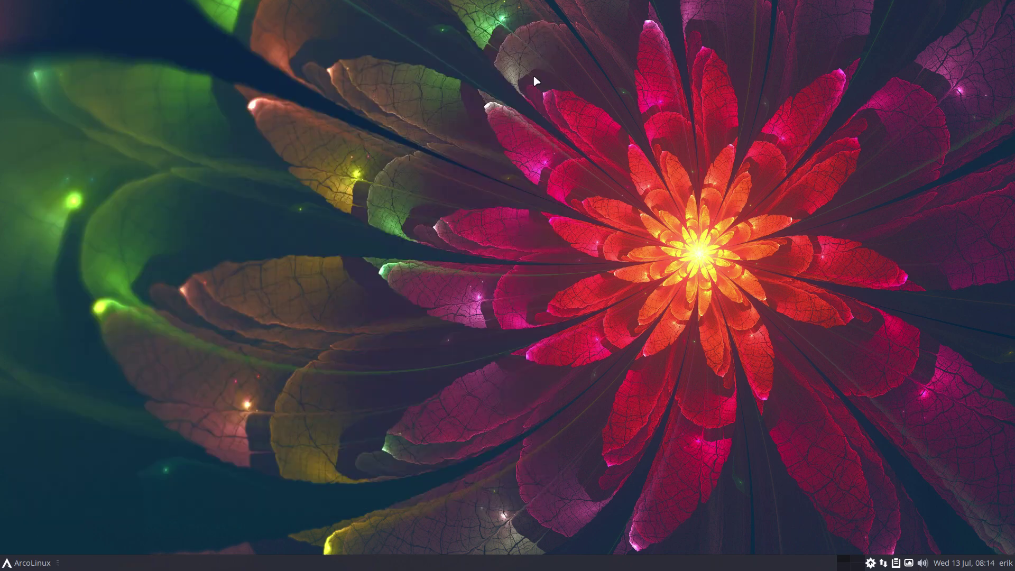
key("F12")
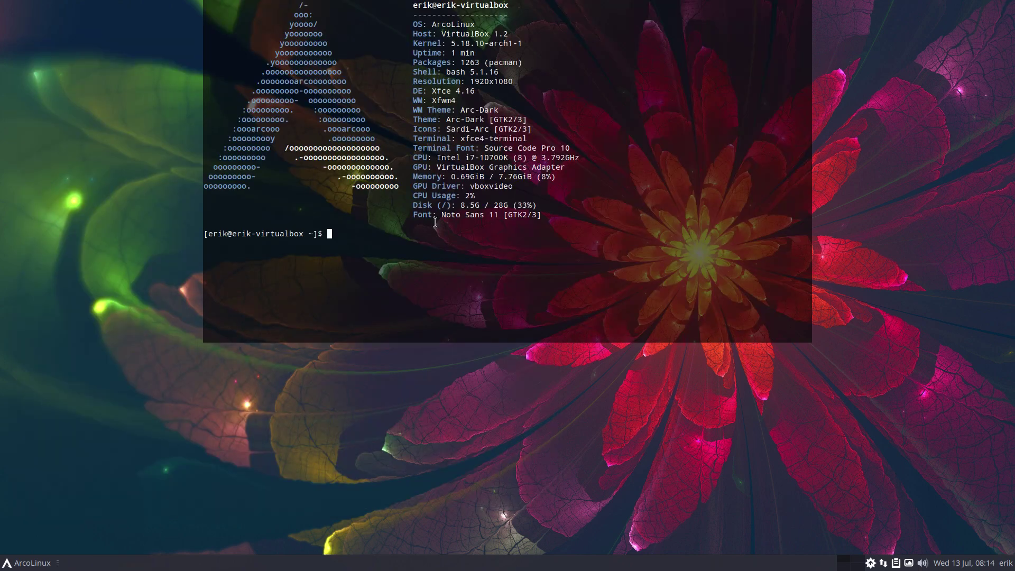
type("yay lightdm-settings")
key("Return")
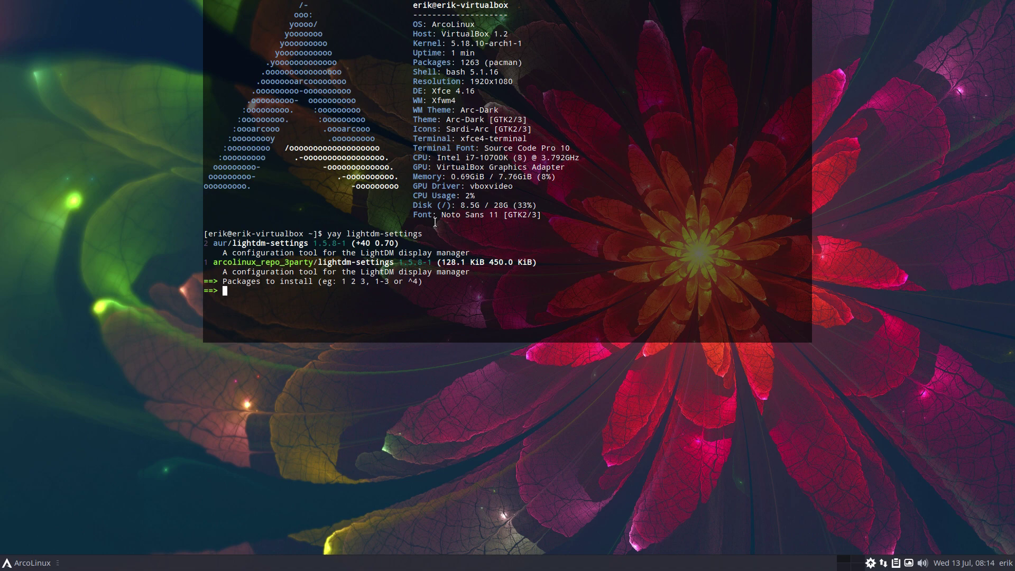
- Choose option 1 to install from arcolinux_repo_3party and start entering the sudo password
key("Return")
key("Return")
key("Return")
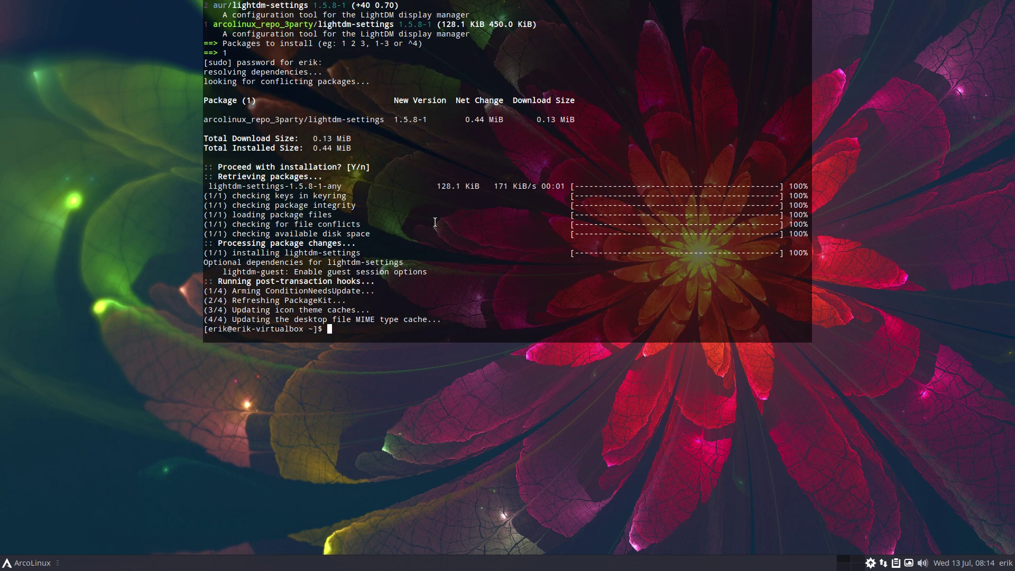
- Search the applications menu for 'ligh' to look for LightDM, then dismiss it
key("F12")
left_click(23, 563)
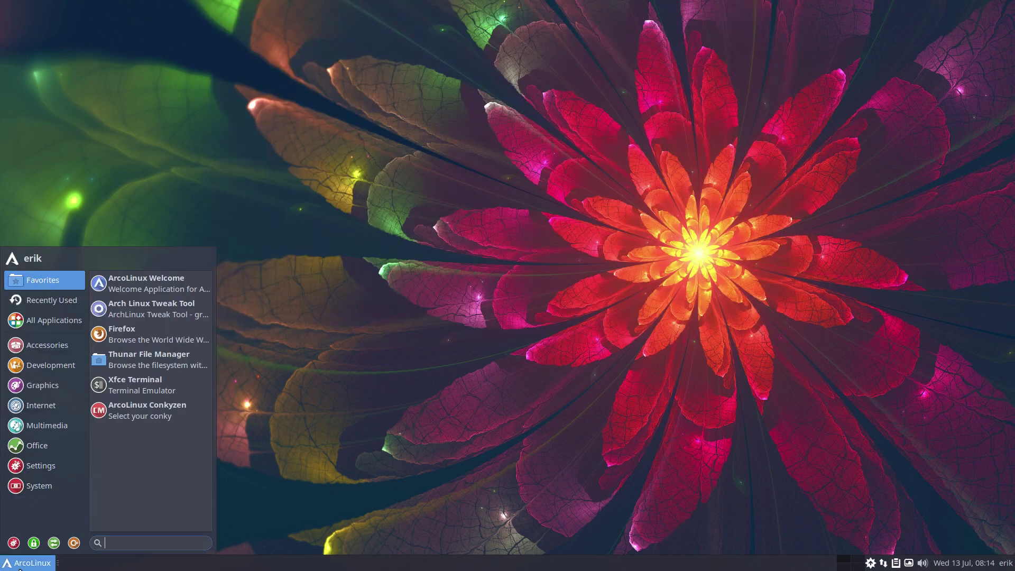
type("ligh")
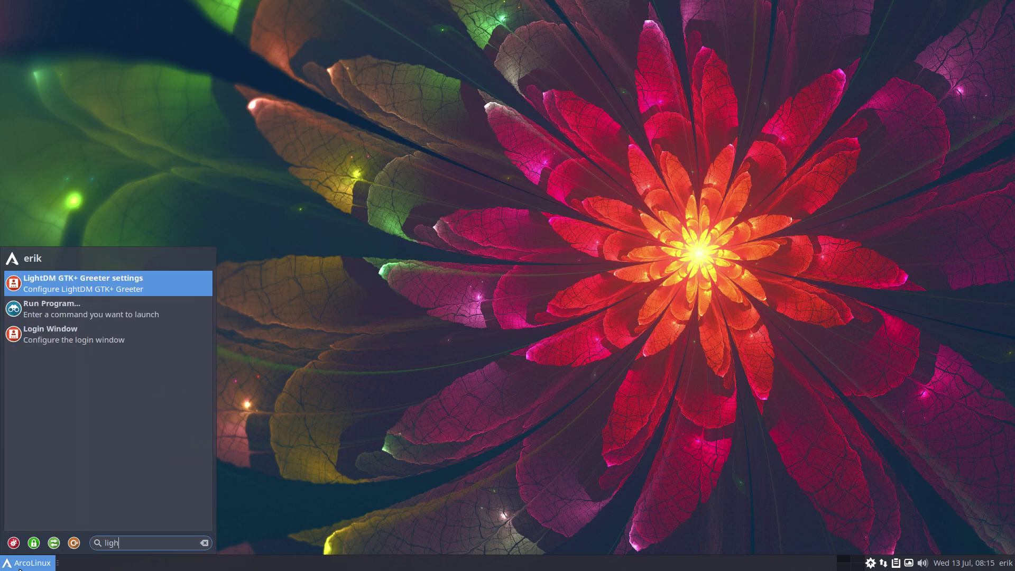
key("Down")
key("Down")
key("Down")
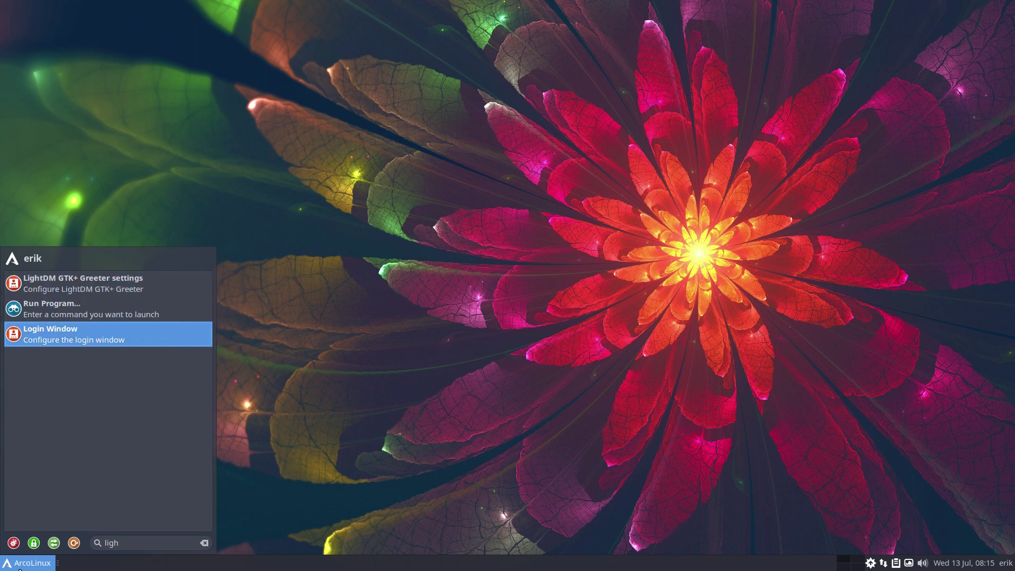
key("Return")
- Run 'sudo lightdm-settings' in a new Alacritty terminal and enter the administrator password
key("super+Return")
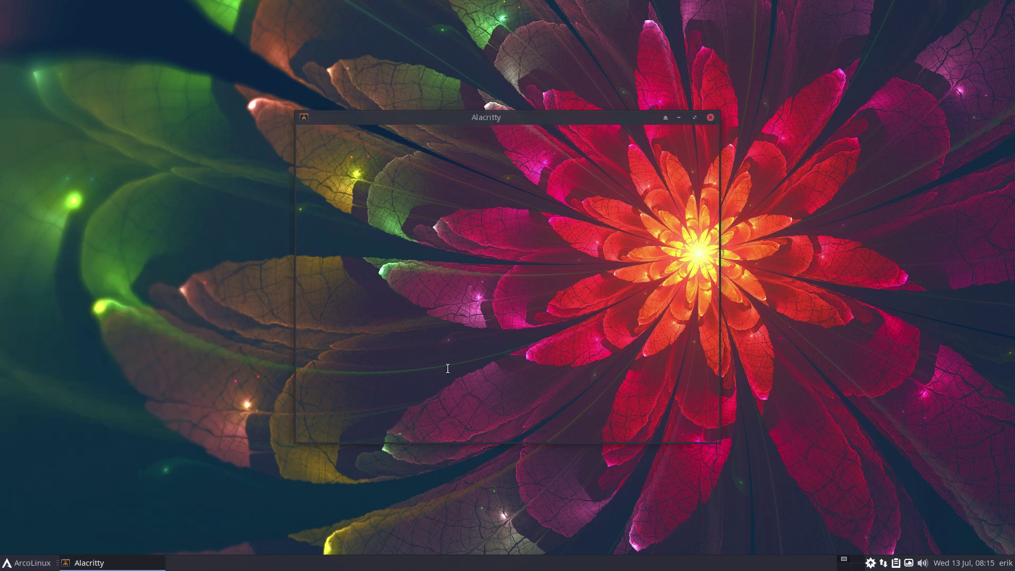
type("sudo lightdm")
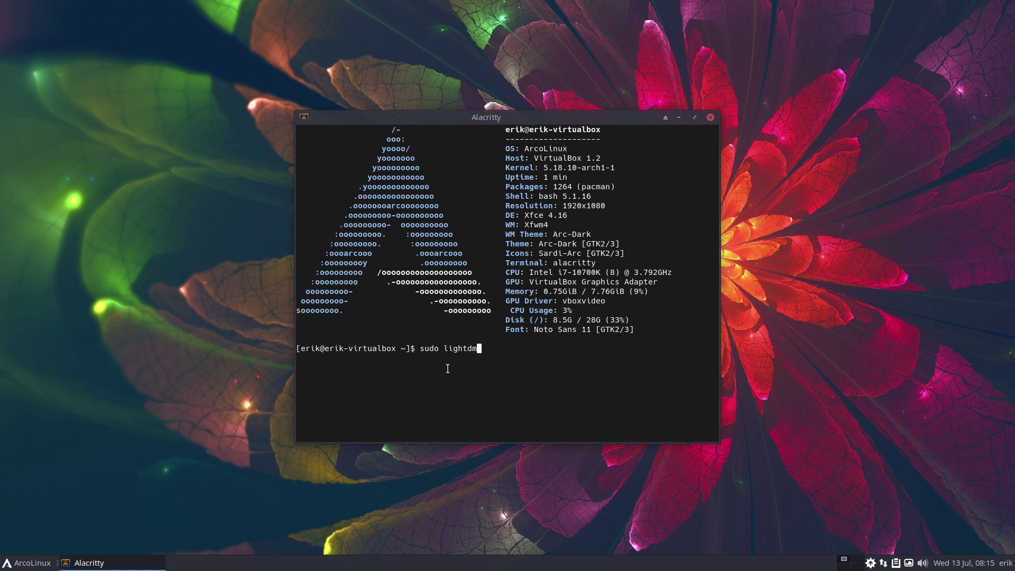
type("-settiggs")
key("Return")
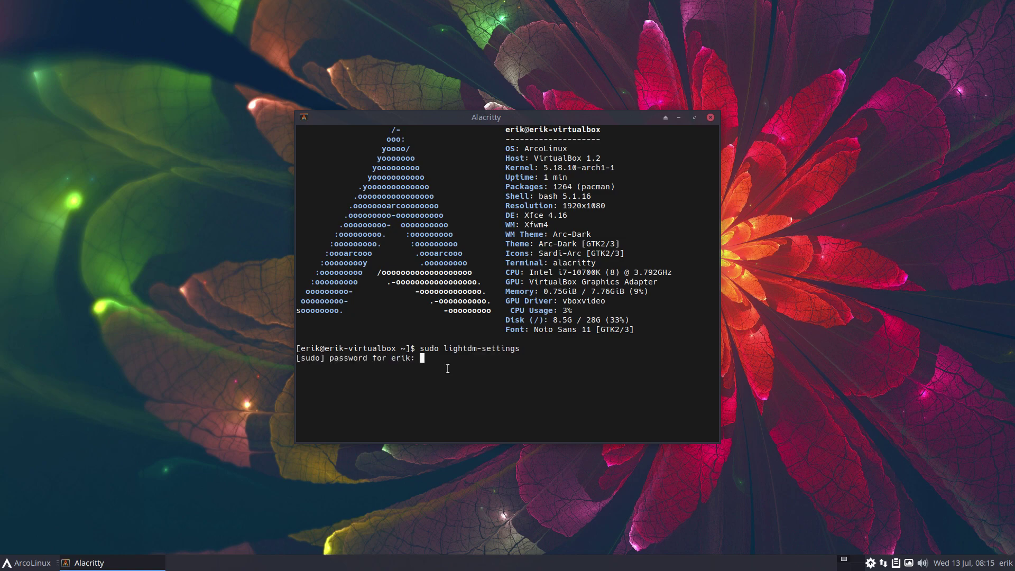
key("Return")
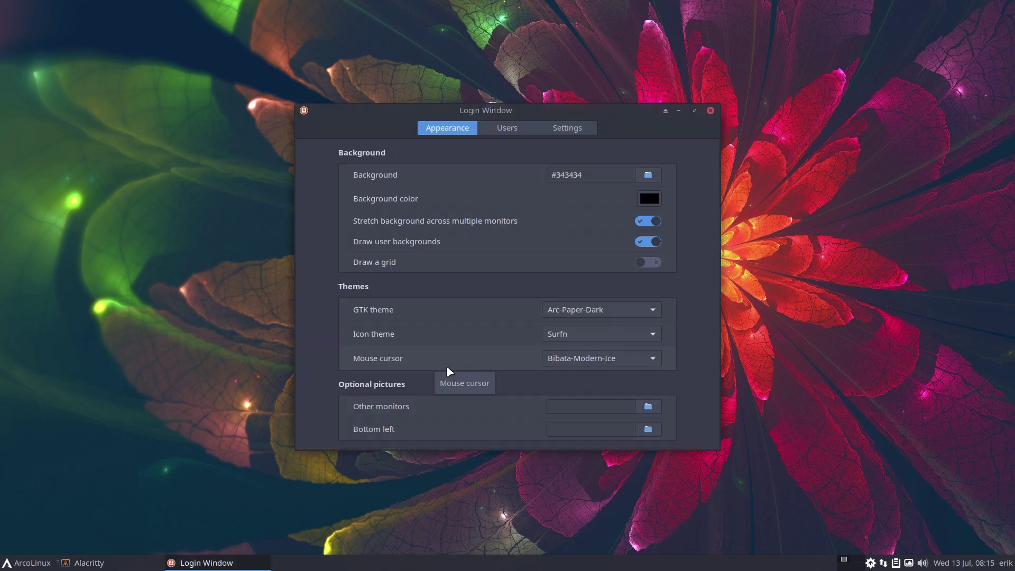
- Move Login Window aside and open slick-greeter.conf in Sublime Text with 'subl', then focus Background
left_click_drag(630, 106, 347, 75)
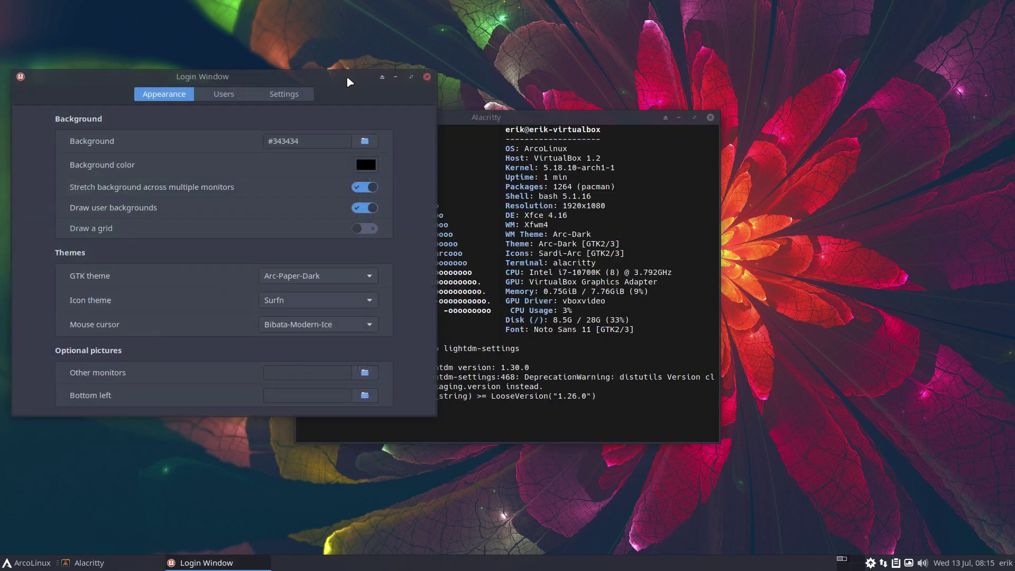
key("super+d")
type("subl")
key("Return")
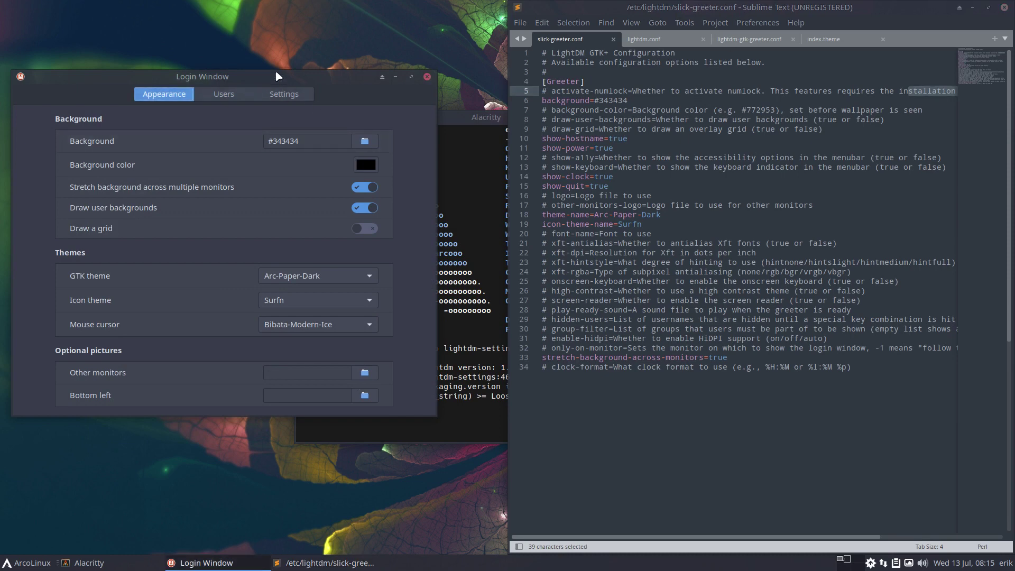
left_click_drag(275, 70, 265, 46)
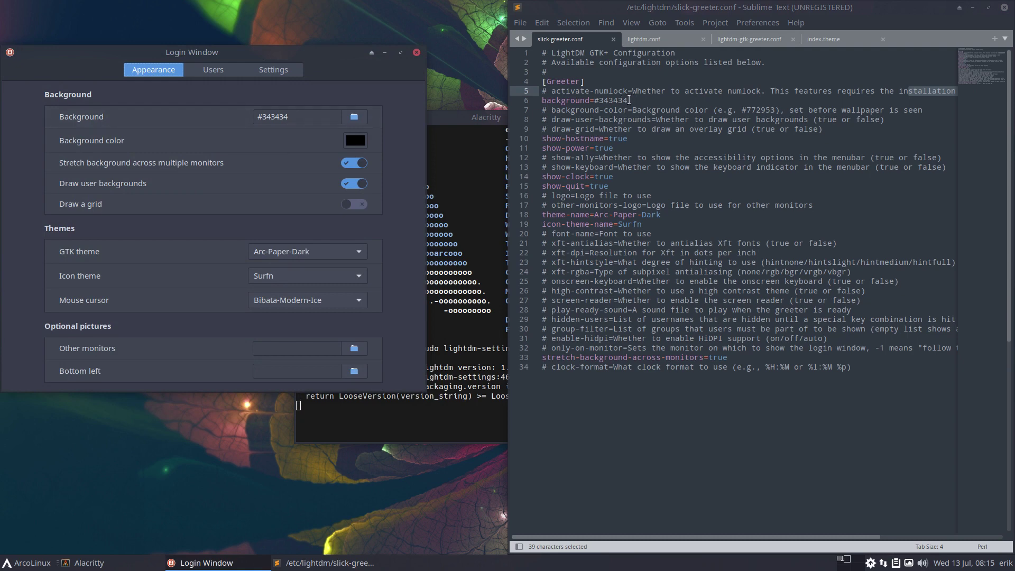
left_click(310, 120)
- Replace the Background value #343434 with #999999
left_click_drag(261, 117, 314, 113)
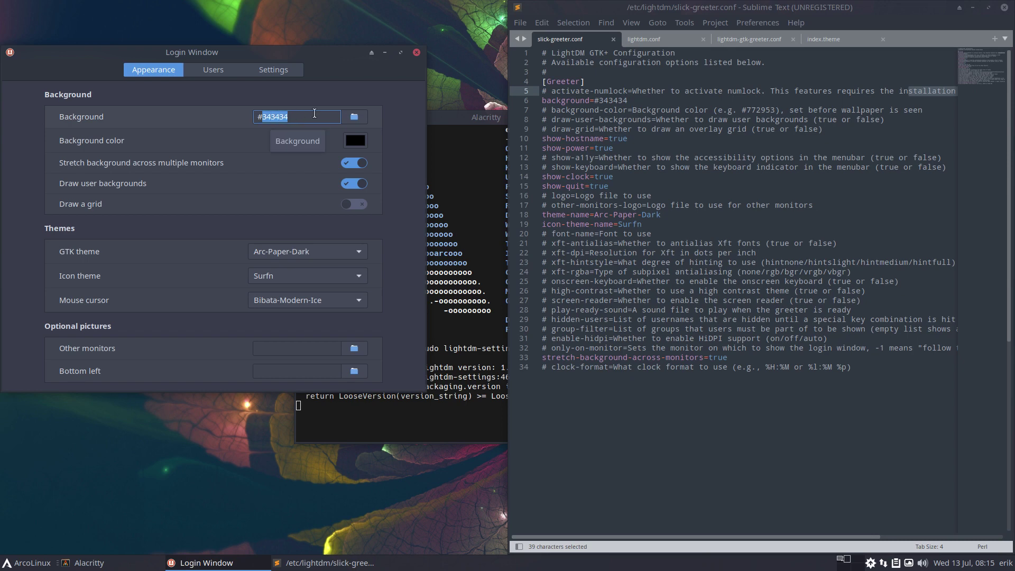
type("999999")
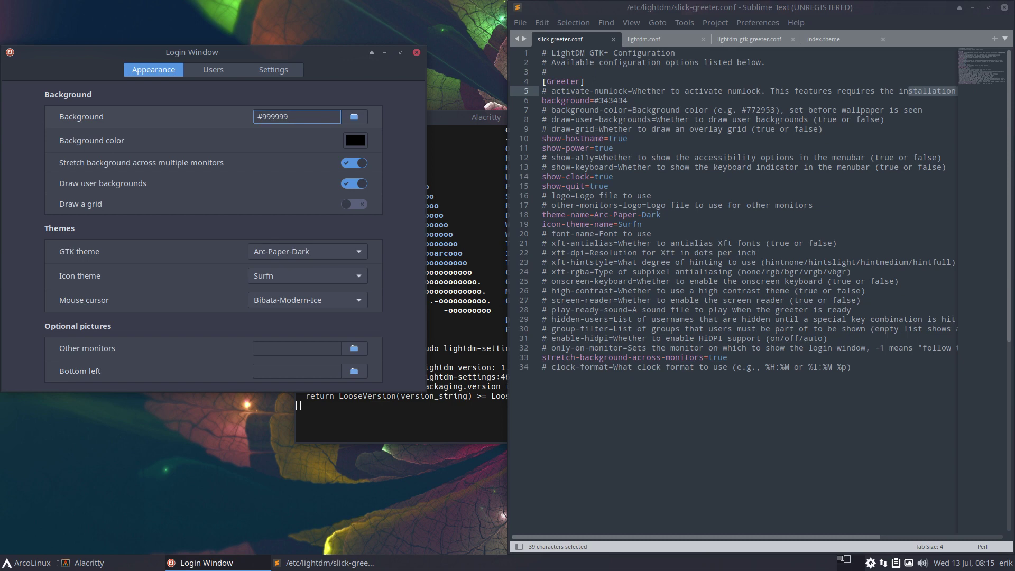
left_click(354, 141)
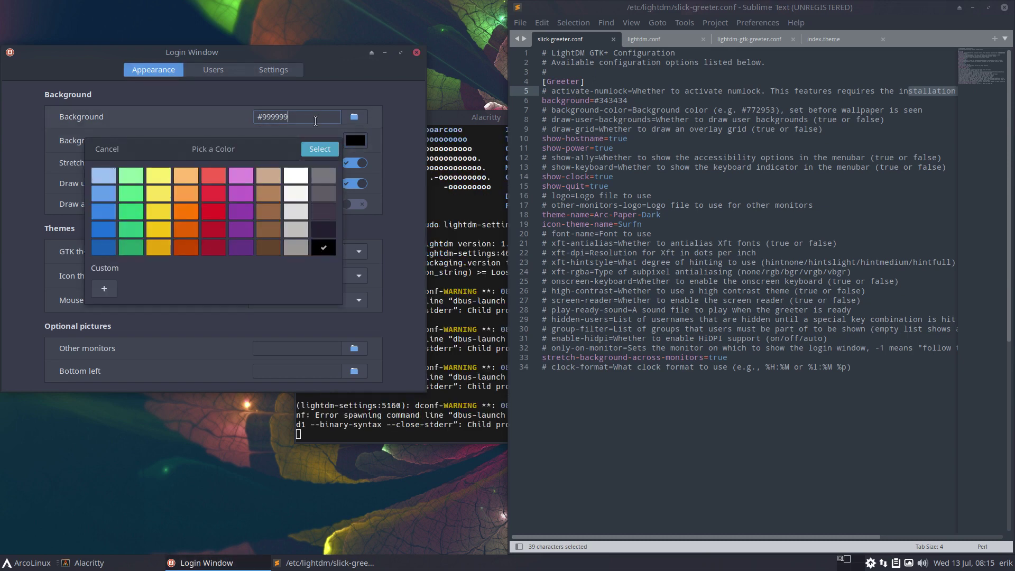
left_click(320, 150)
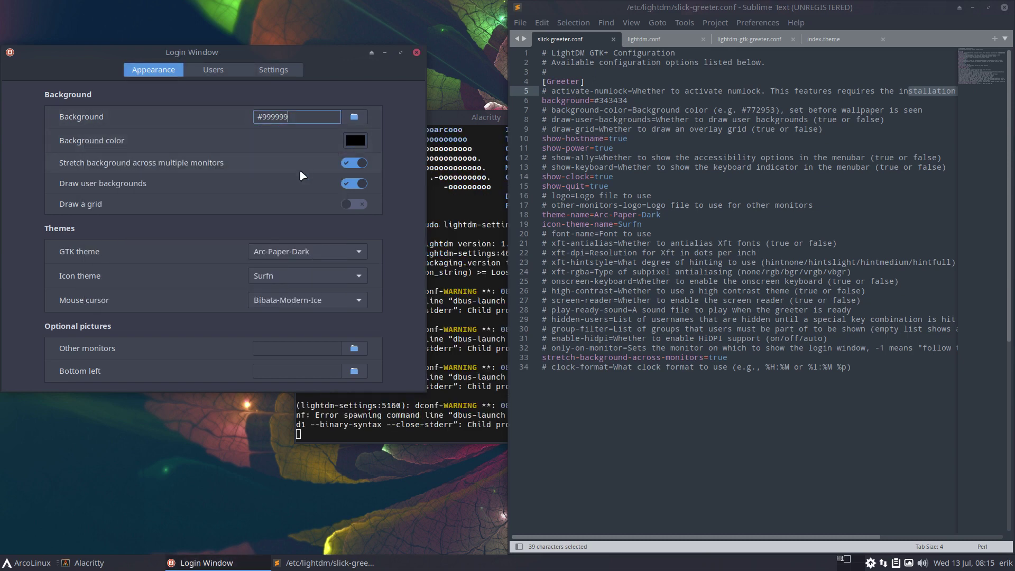
left_click(284, 148)
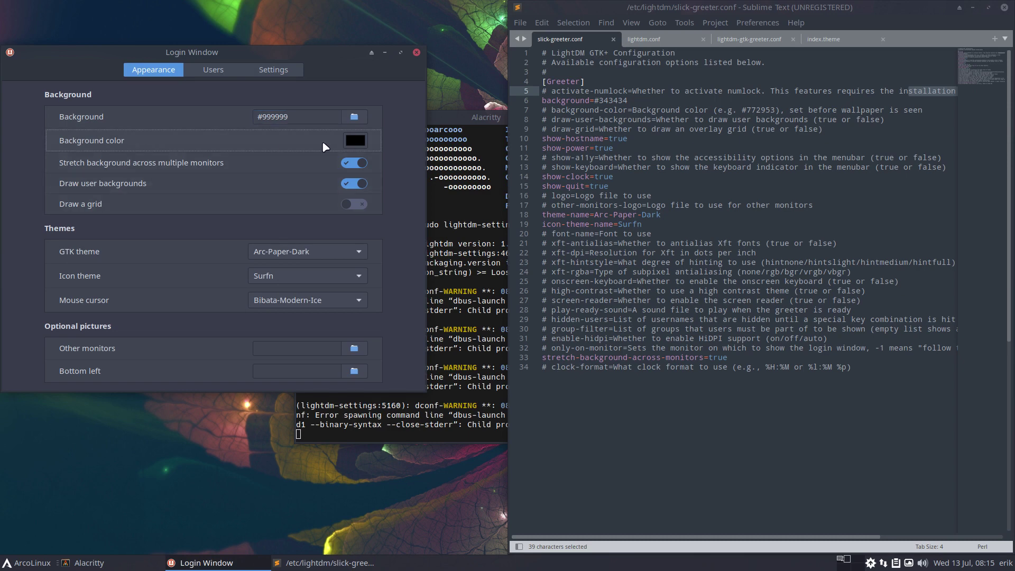
left_click(310, 117)
- Set the background colour to custom hex 999999
left_click(356, 140)
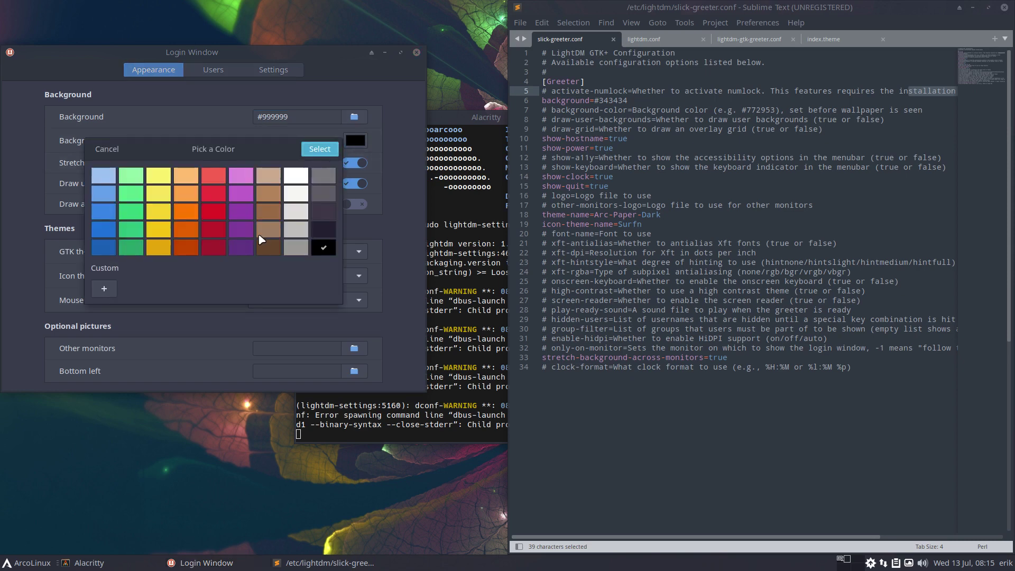
left_click(104, 286)
left_click_drag(226, 255, 195, 299)
double_click(185, 175)
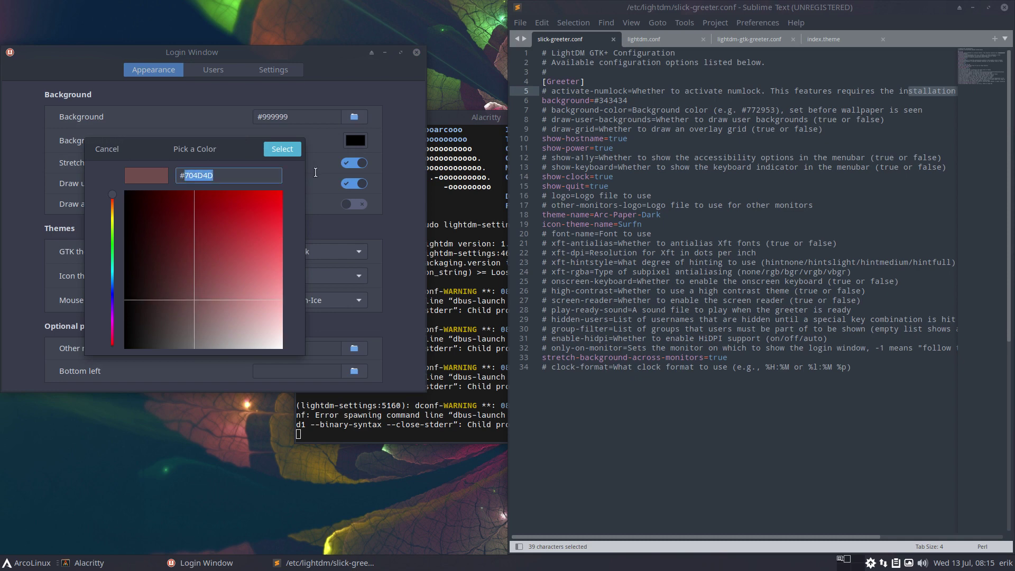
type("999999")
left_click(271, 150)
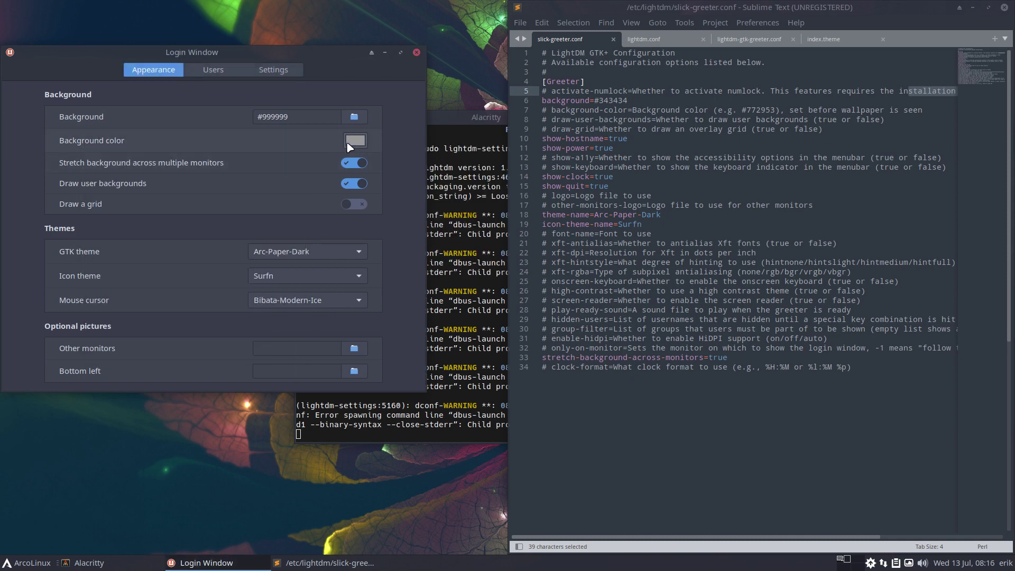
- Turn on background stretching across monitors and undo slick-greeter.conf back to its long commented version
left_click(353, 163)
left_click(583, 350)
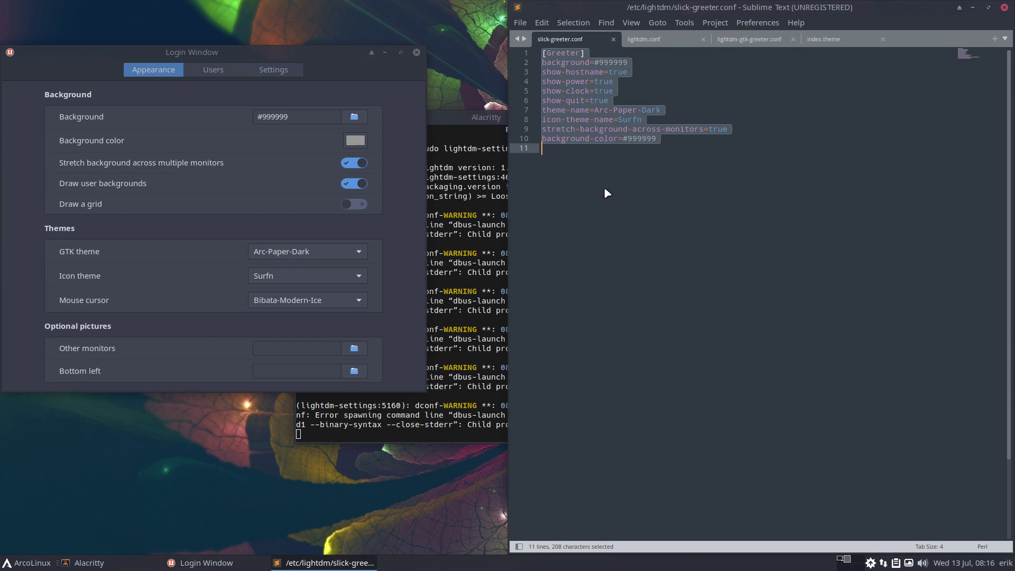
left_click(700, 329)
key("ctrl+z")
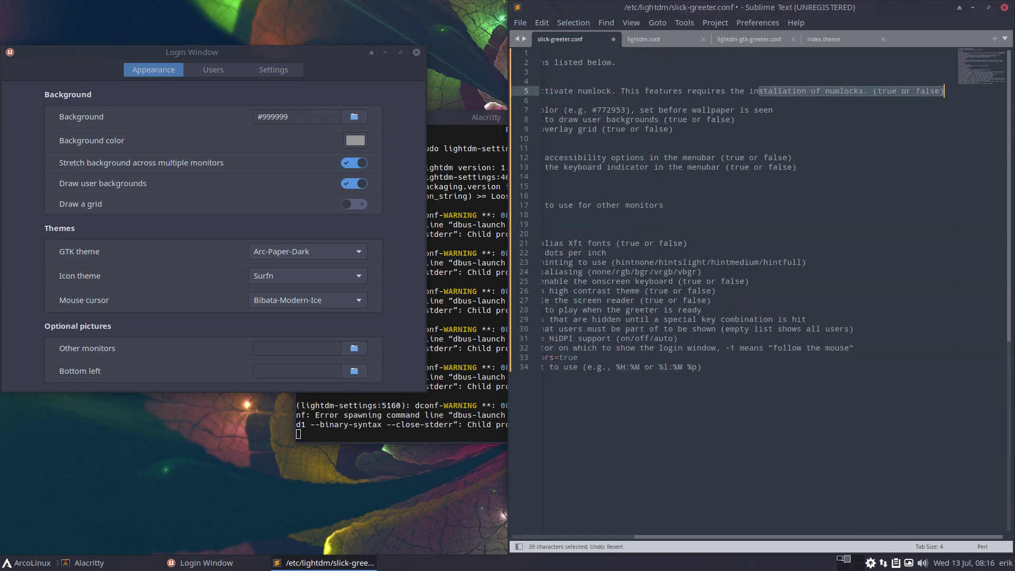
left_click_drag(810, 538, 686, 537)
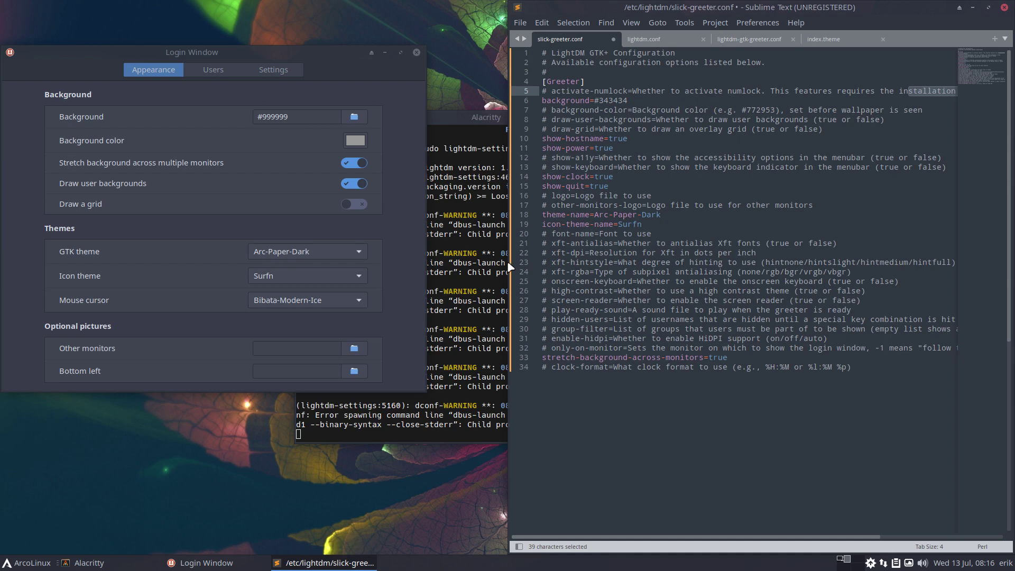
- Switch background stretching across monitors off and check the config file again
left_click(350, 165)
left_click(580, 186)
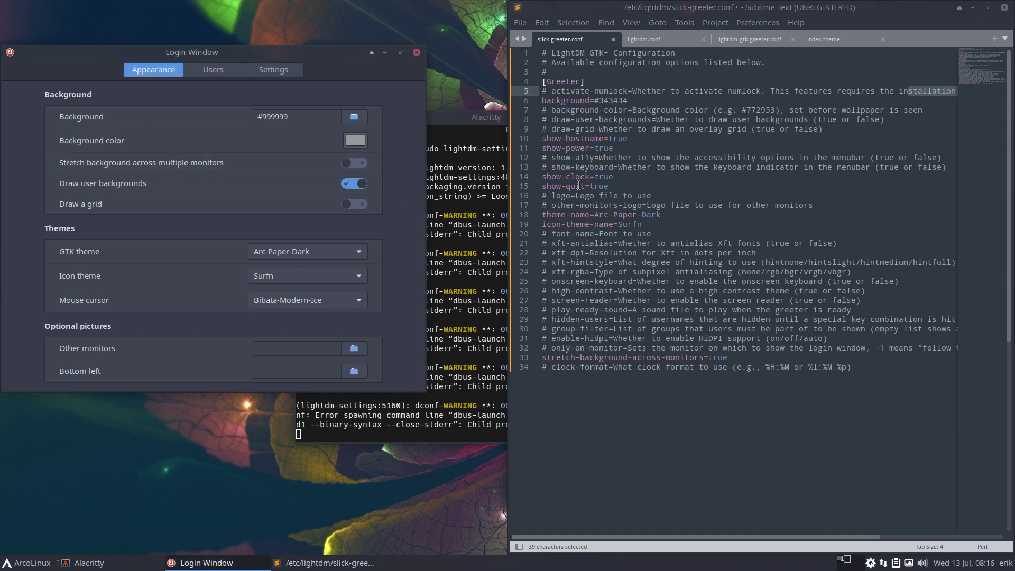
left_click_drag(794, 311, 764, 396)
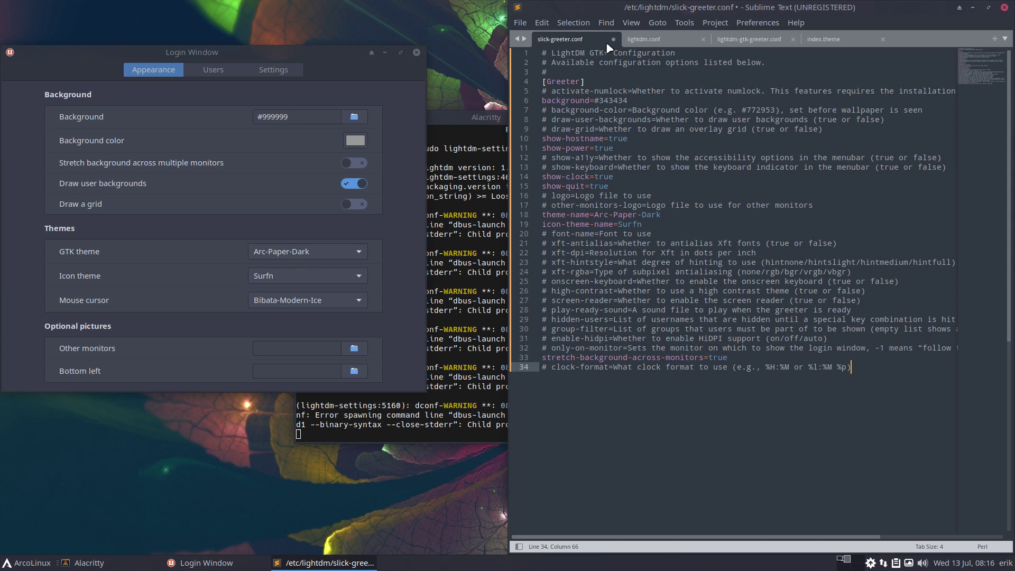
- Close slick-greeter.conf without saving and reopen it from Open Recent
left_click(612, 38)
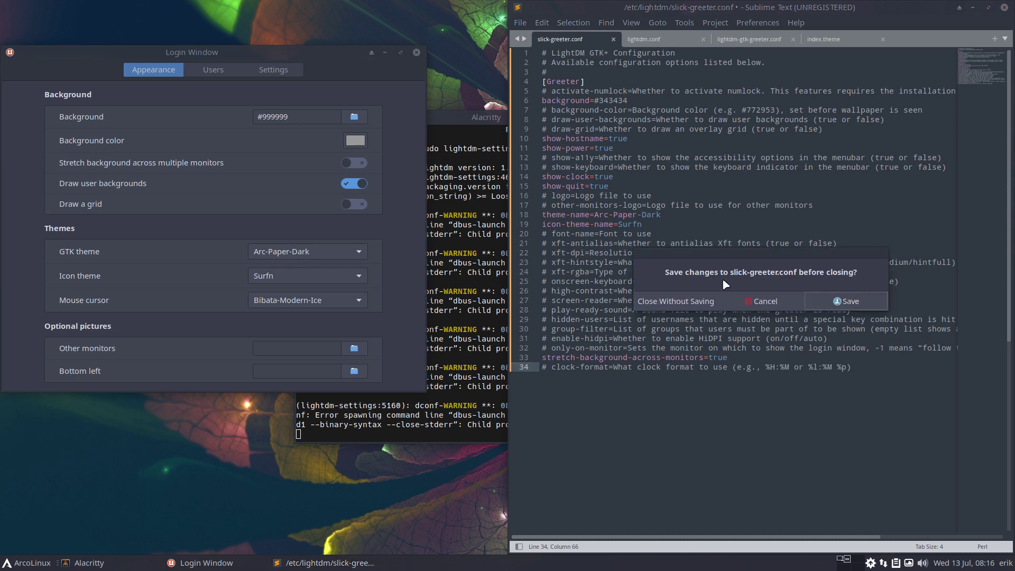
left_click(693, 300)
left_click(519, 23)
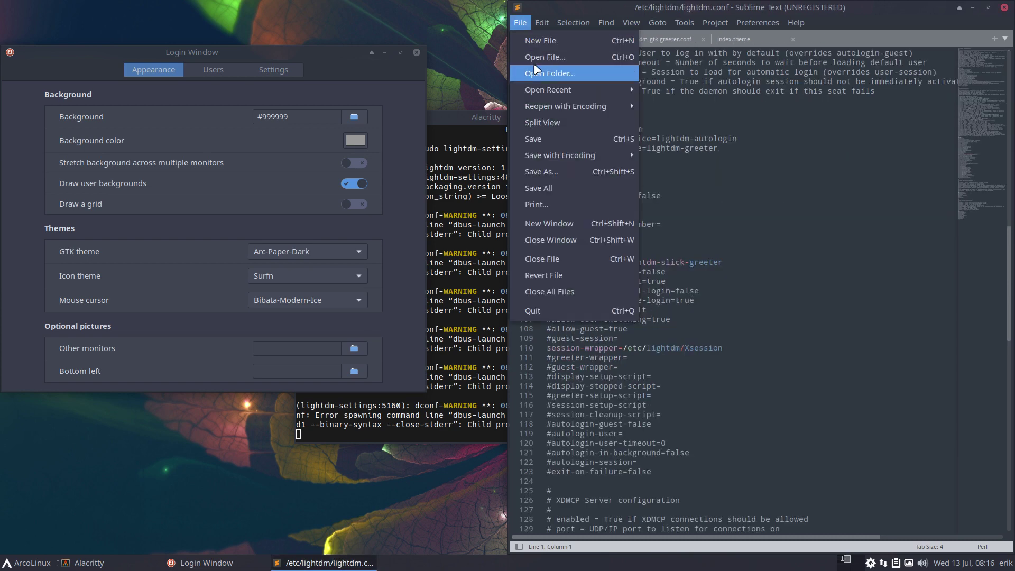
mouse_move(555, 90)
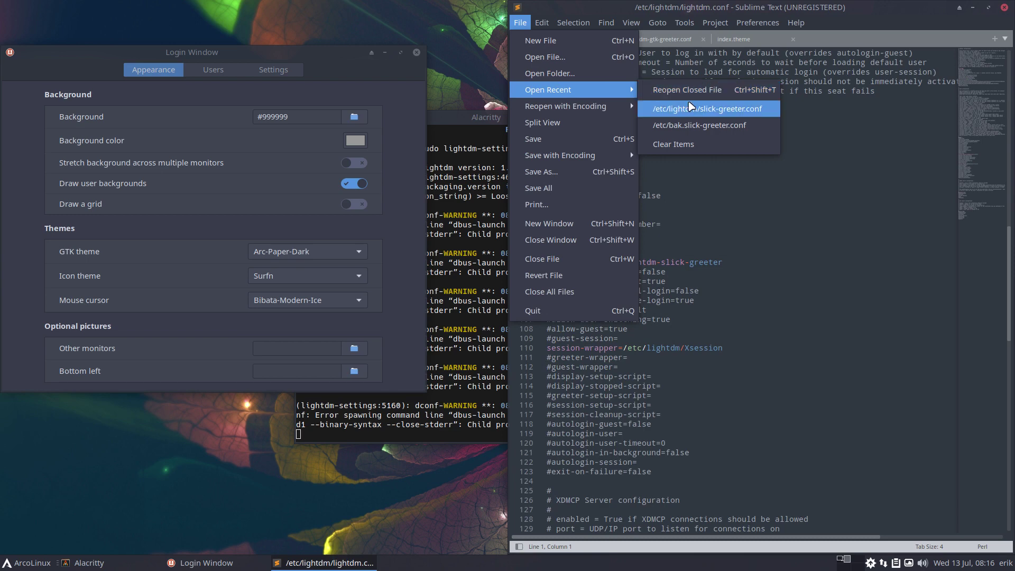
left_click(692, 107)
- Set the syntax highlighting of slick-greeter.conf to Perl
left_click(712, 228)
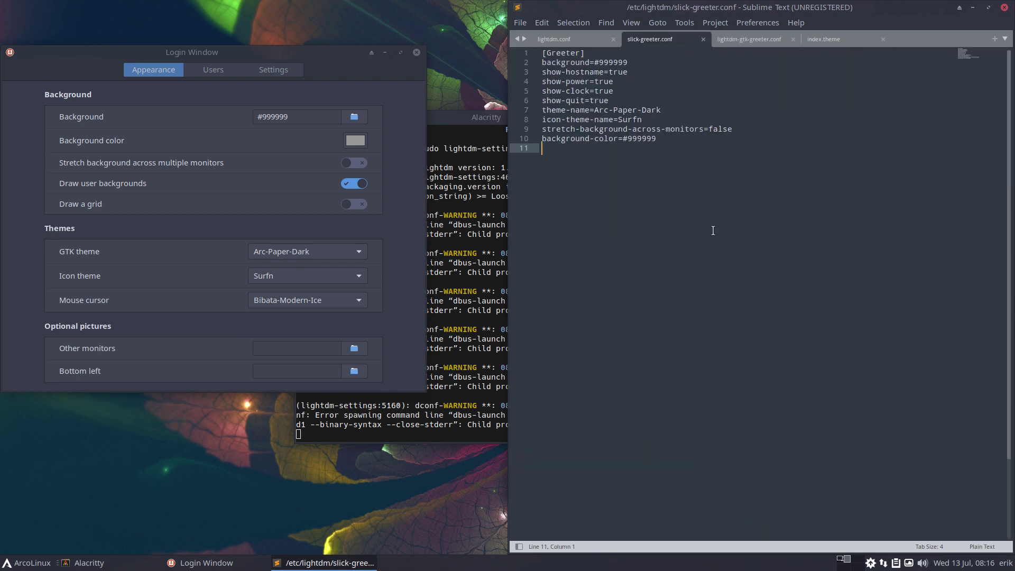
left_click(982, 546)
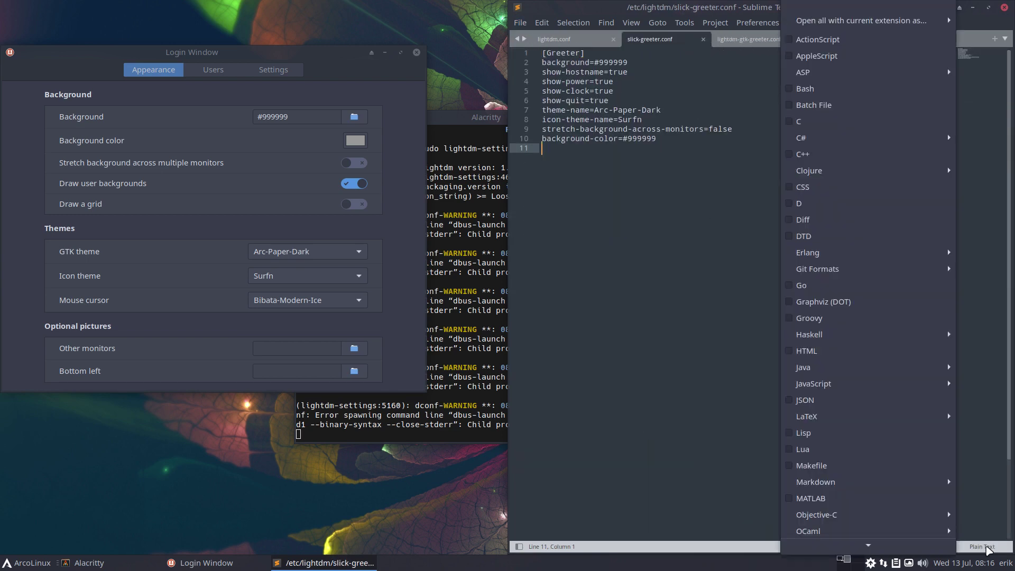
scroll(893, 462, "down", 1)
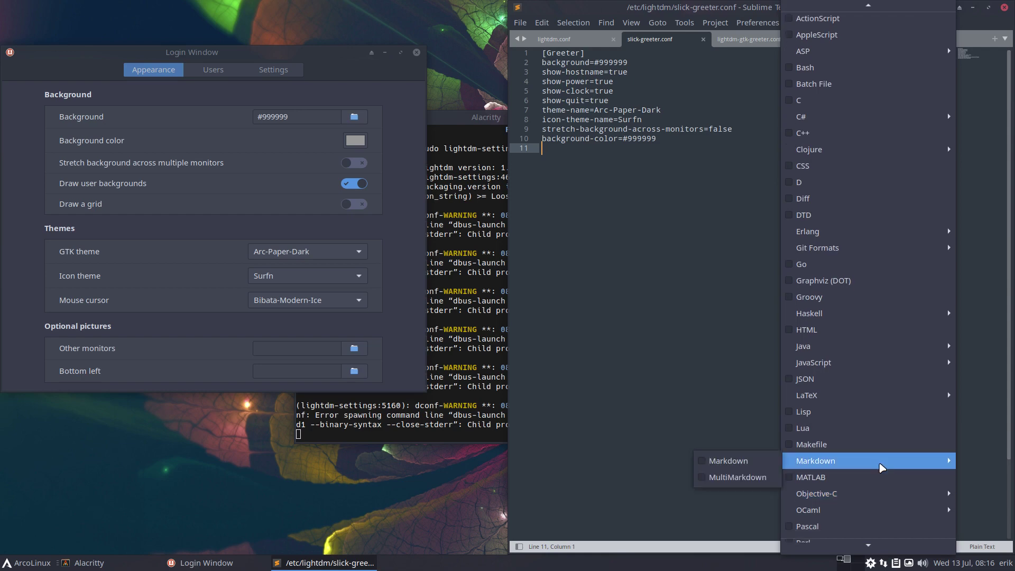
scroll(862, 528, "down", 2)
left_click(840, 513)
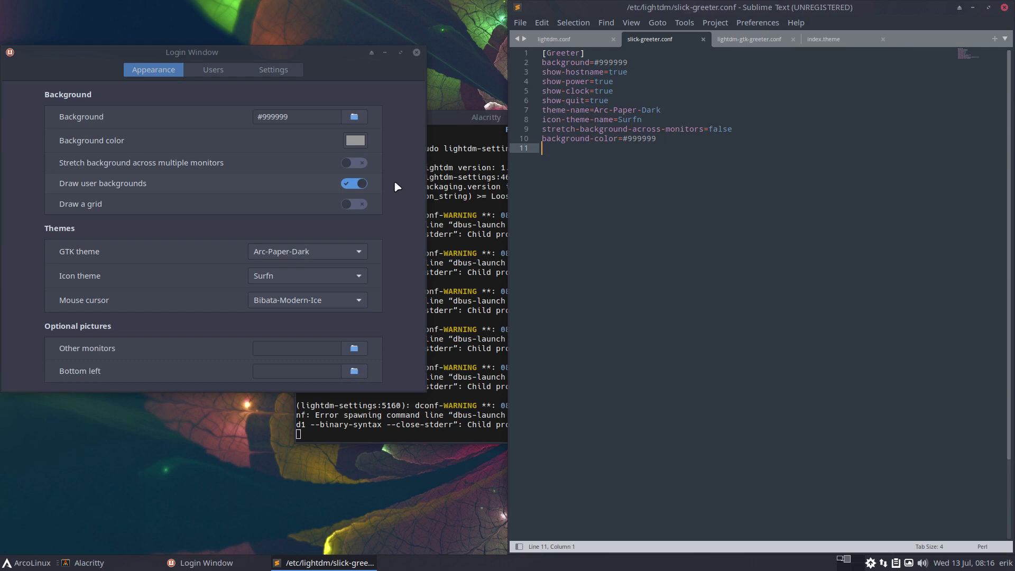
- Turn on Draw a grid and background stretching, confirming draw-grid=true and stretch-background-across-monitors=true
left_click(362, 203)
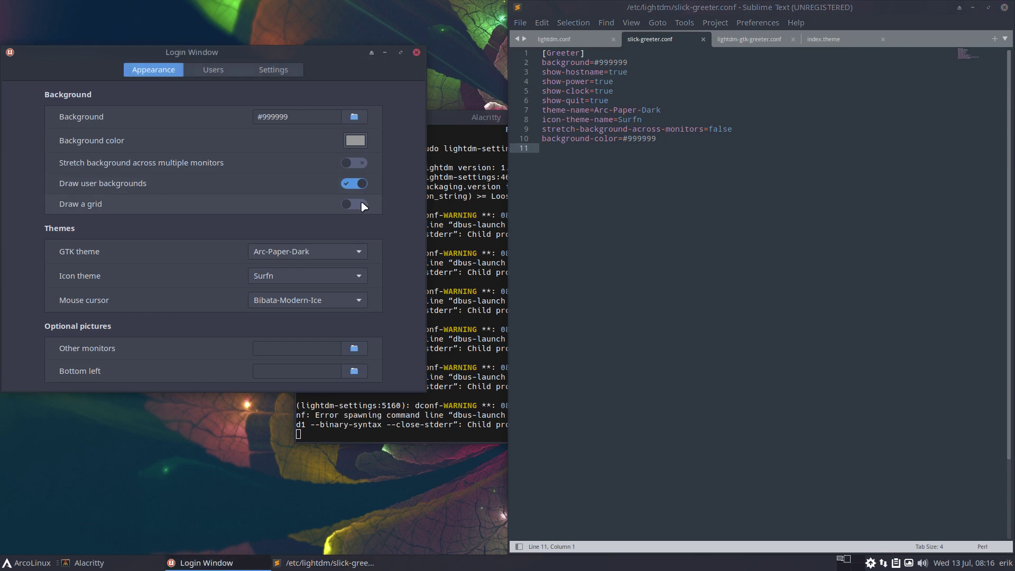
left_click(543, 227)
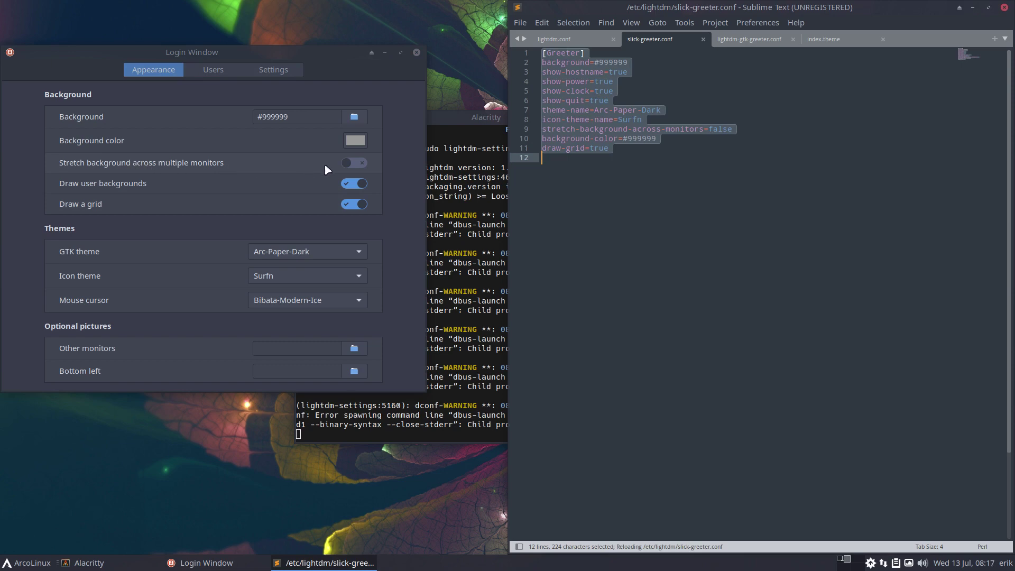
left_click(355, 164)
left_click(582, 234)
left_click(164, 241)
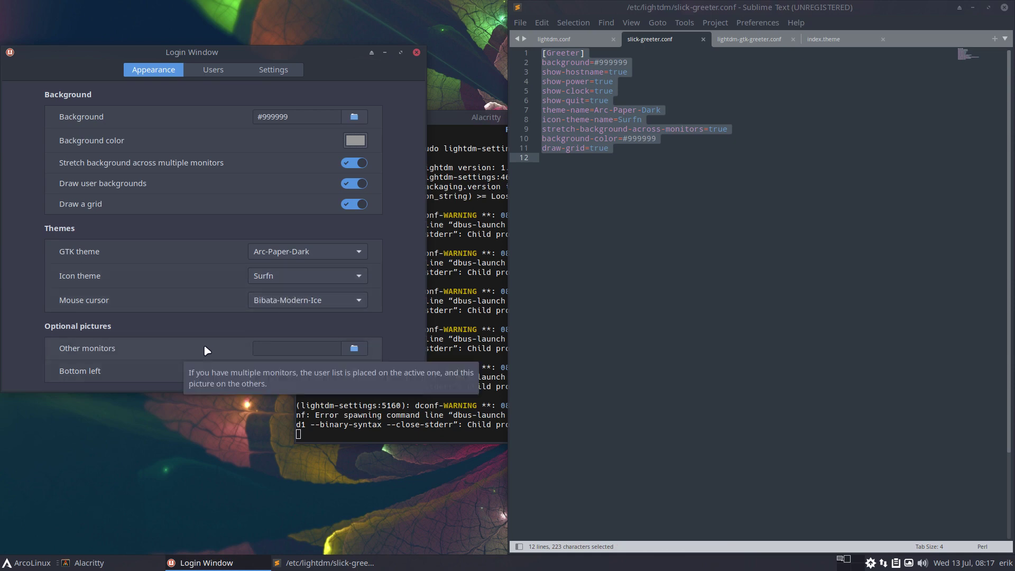
left_click(221, 75)
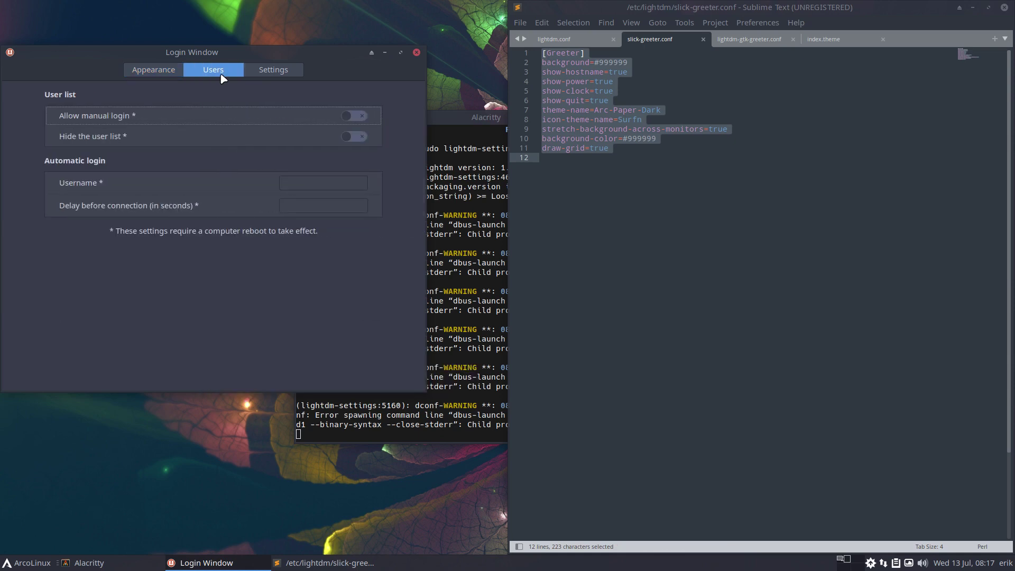
- On the Settings page, turn numlock on and keep HiDPI support at Auto
left_click(276, 70)
left_click(359, 116)
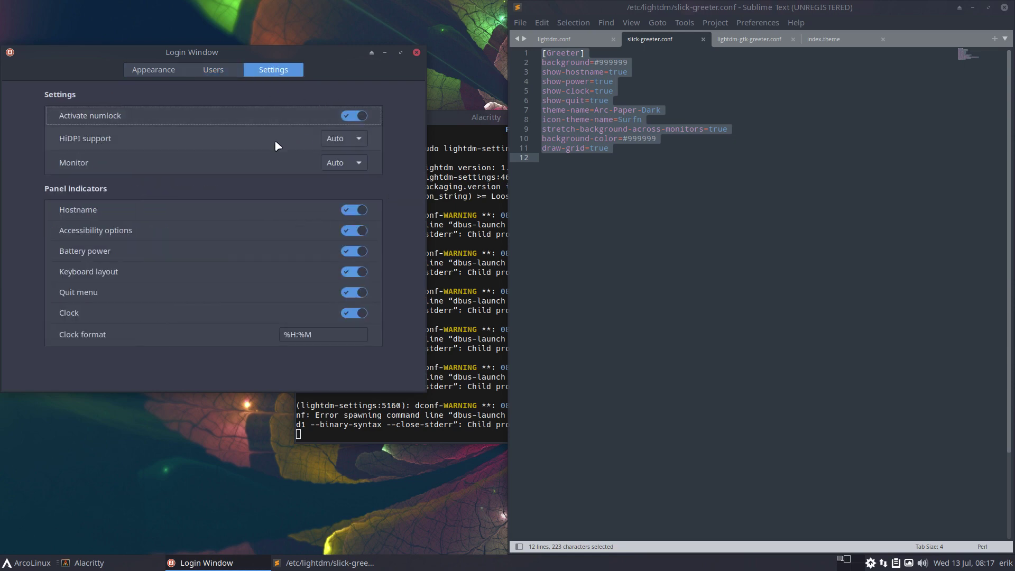
left_click(335, 141)
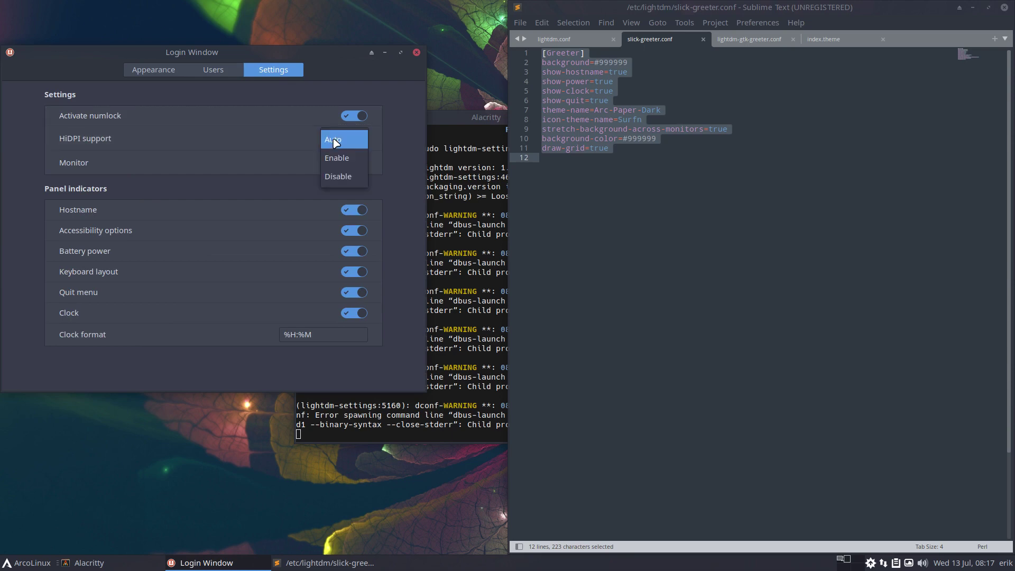
left_click(270, 139)
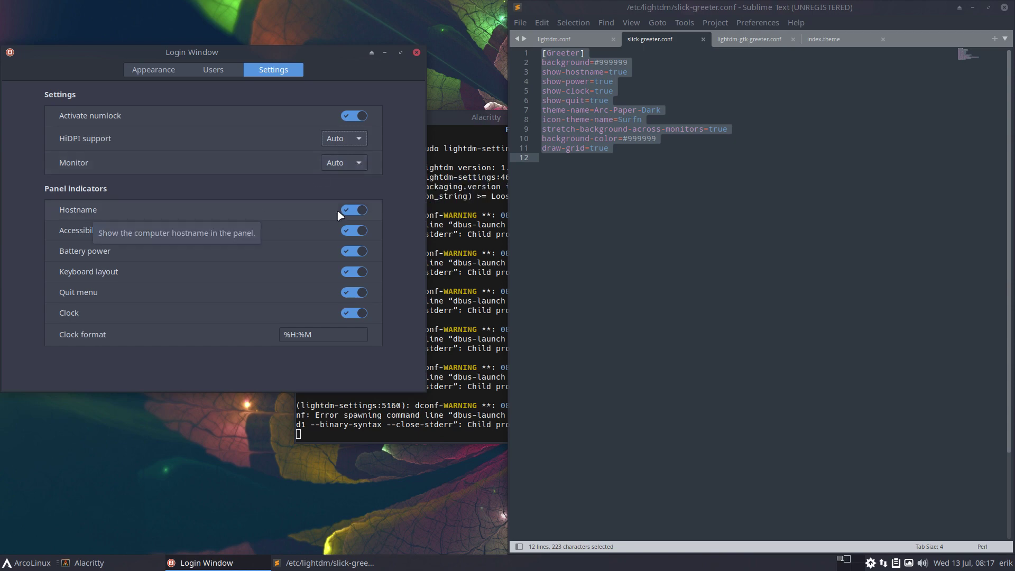
- Switch off the Hostname, Accessibility, Battery power and Keyboard layout indicators
left_click(351, 210)
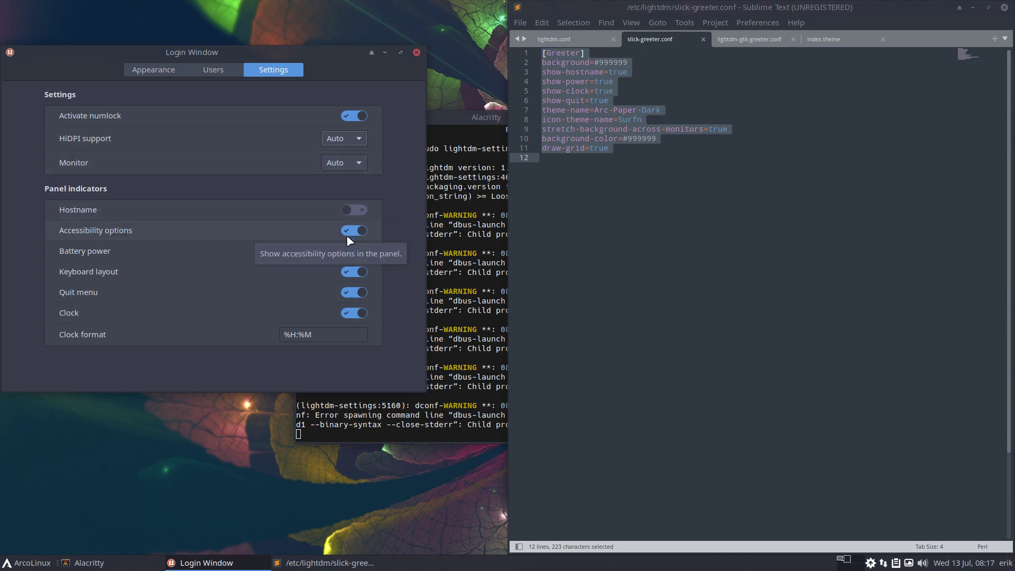
left_click(353, 231)
left_click(353, 251)
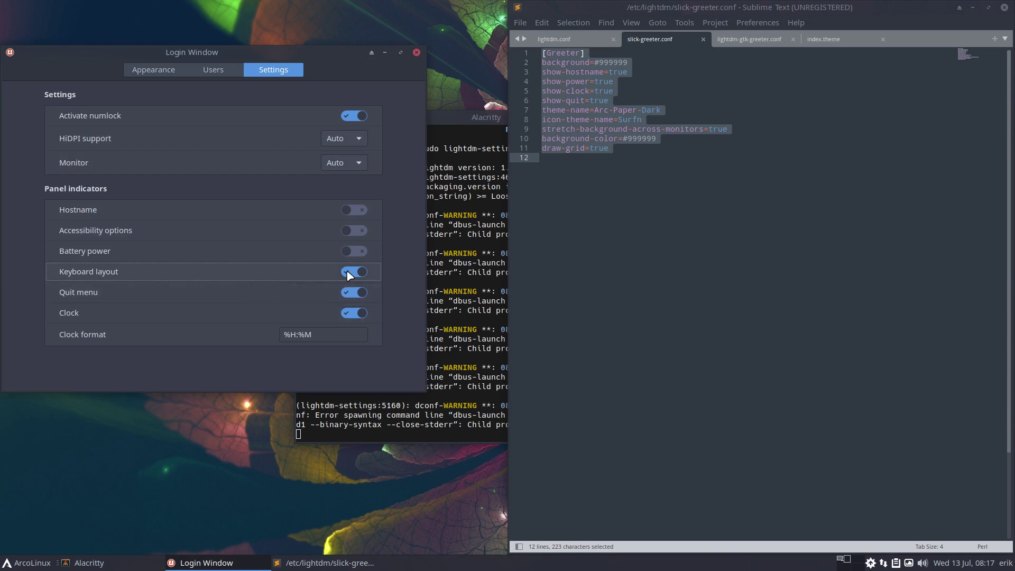
left_click(350, 272)
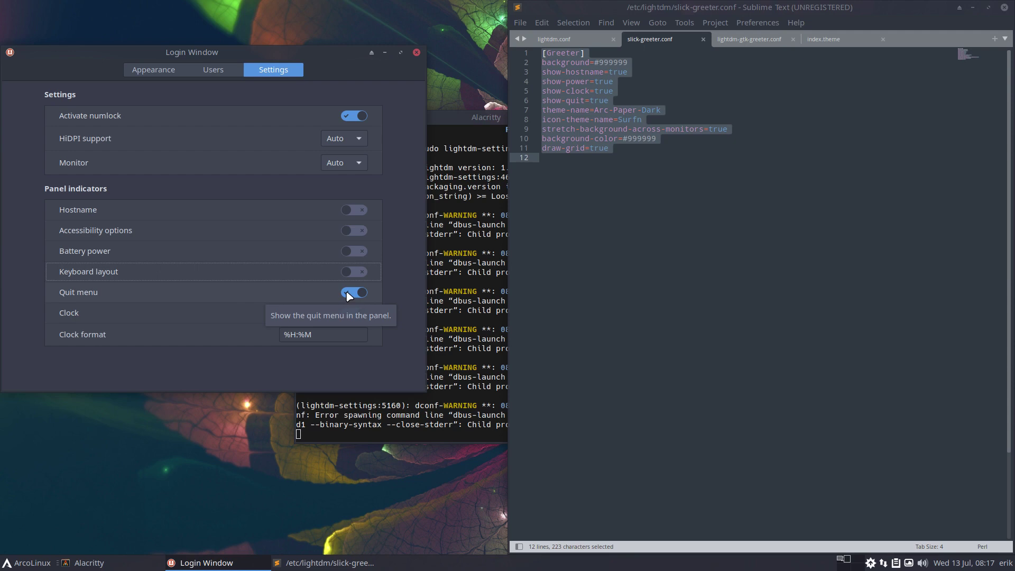
- Check the reloaded config, then switch off the Quit menu and Clock indicators
left_click(613, 280)
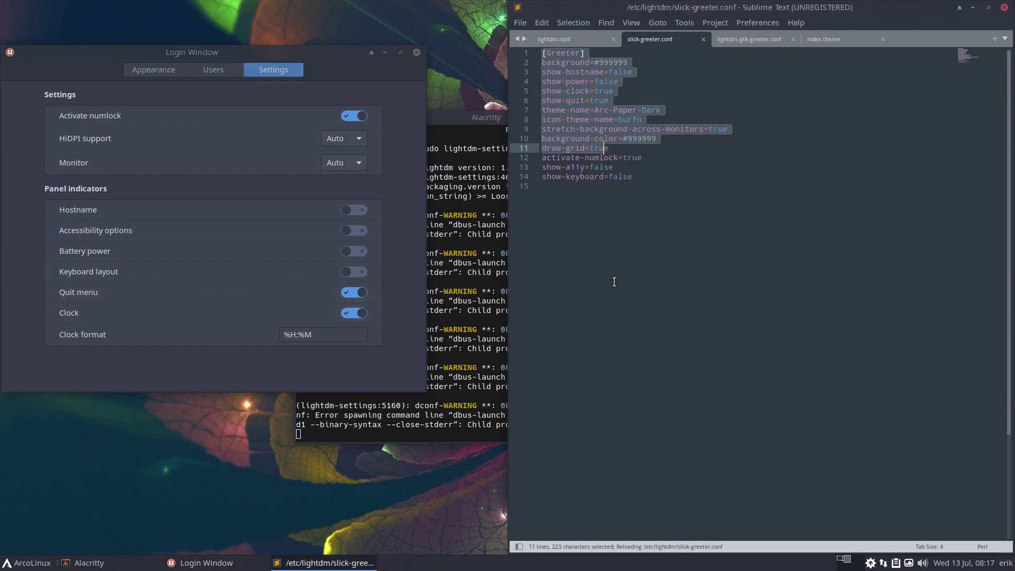
left_click(351, 292)
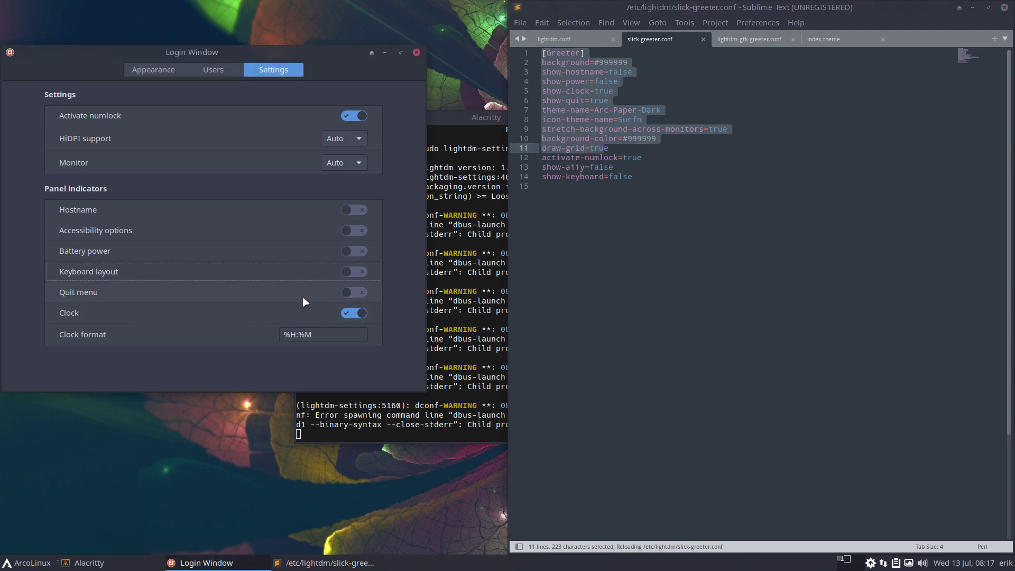
left_click(353, 313)
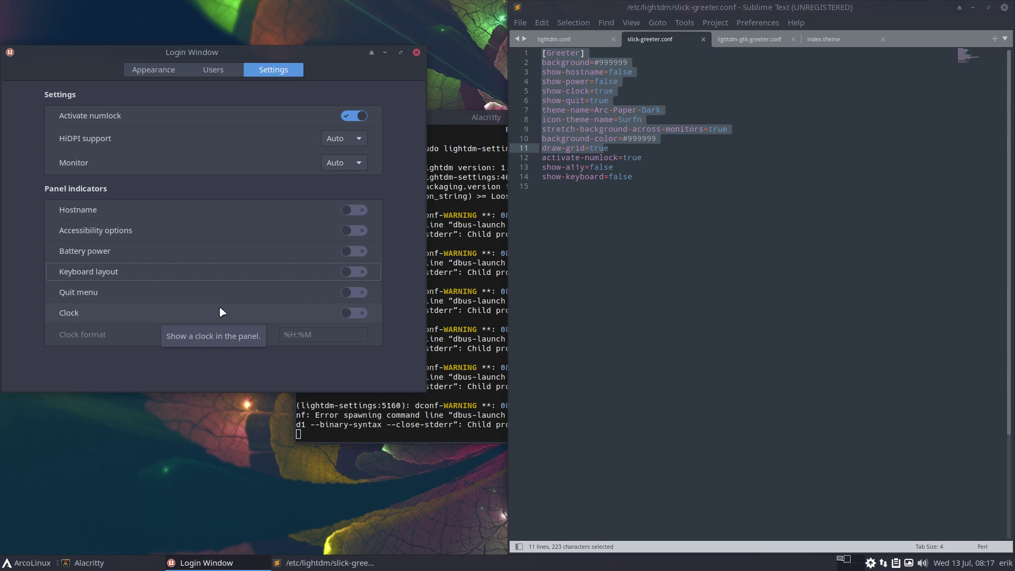
- Switch all six indicators back on and confirm they read true in slick-greeter.conf
left_click(359, 211)
left_click(359, 231)
left_click(359, 252)
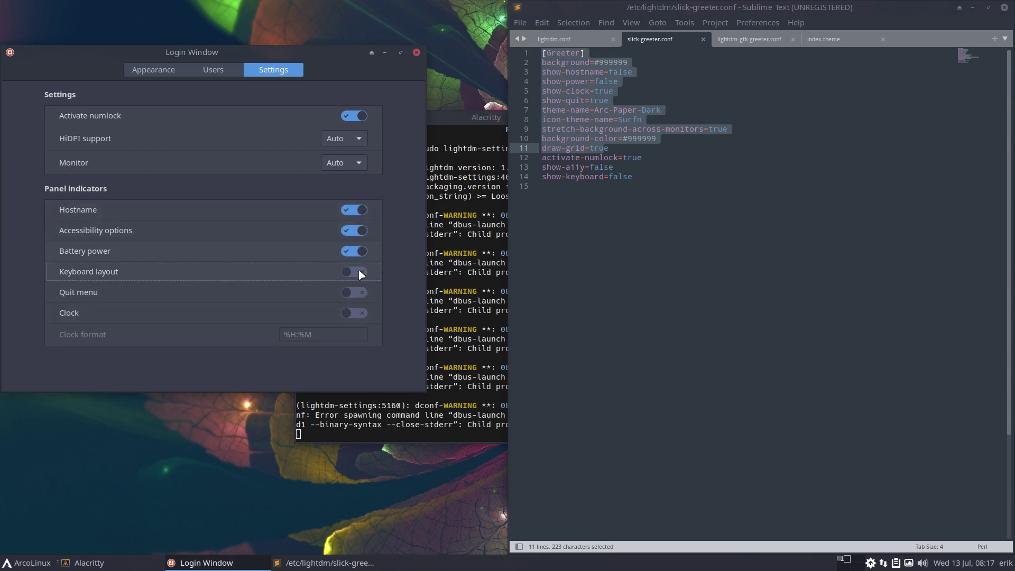
left_click(361, 273)
left_click(359, 294)
left_click(358, 314)
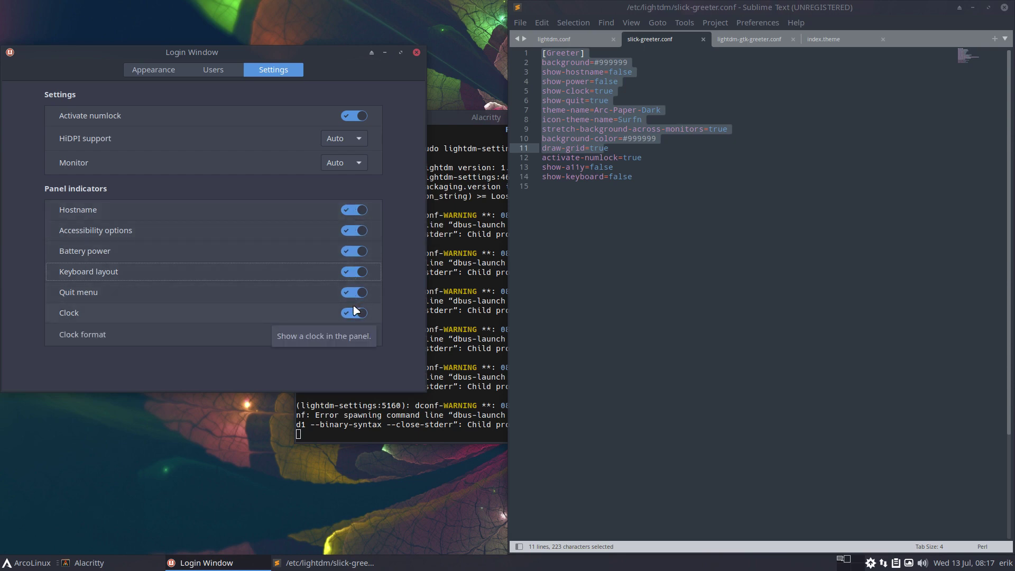
left_click(620, 240)
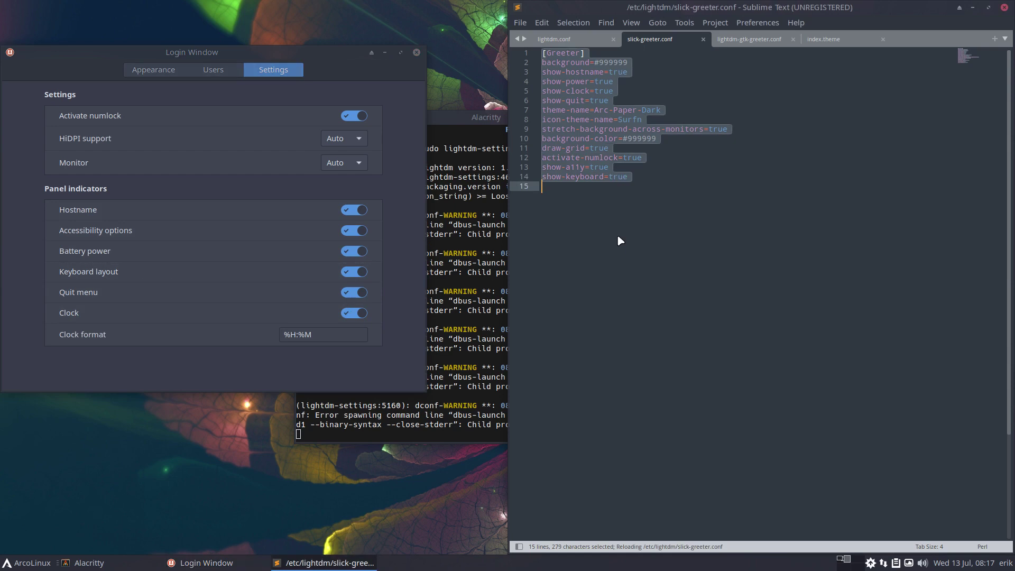
- Glance at the Users and Appearance pages, then undo slick-greeter.conf back to its unsaved 10-line version
left_click(214, 70)
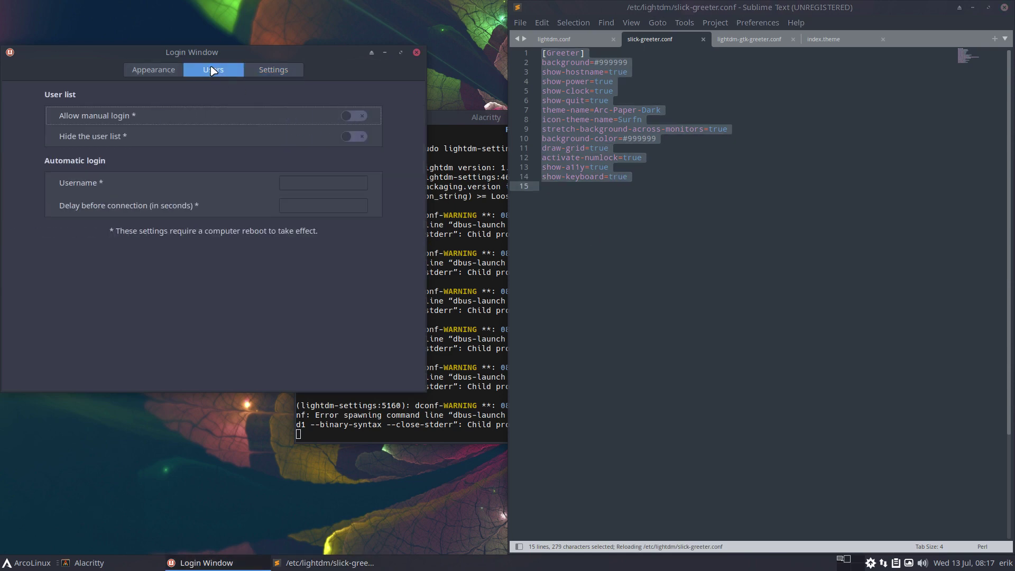
left_click(166, 74)
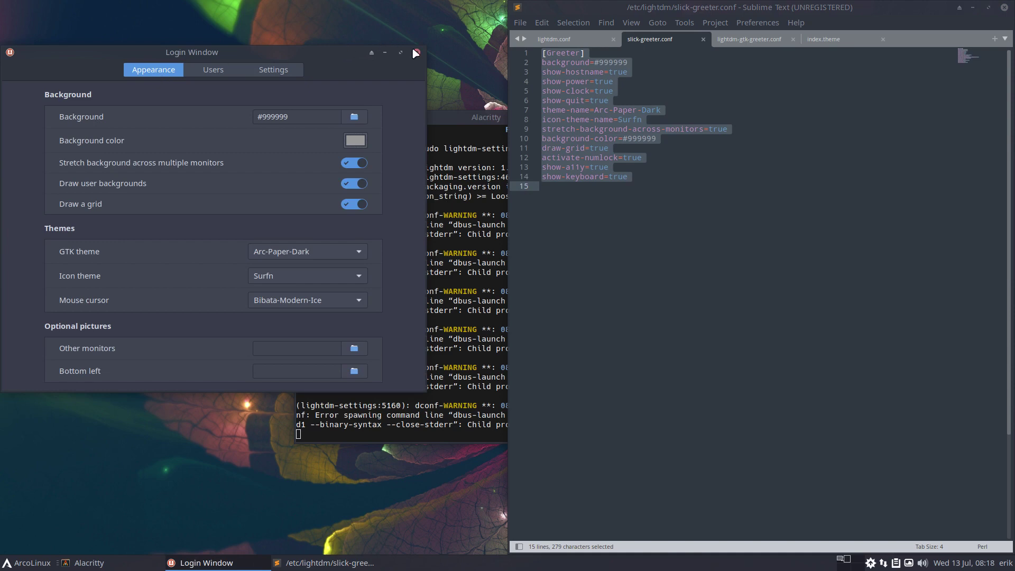
left_click(623, 244)
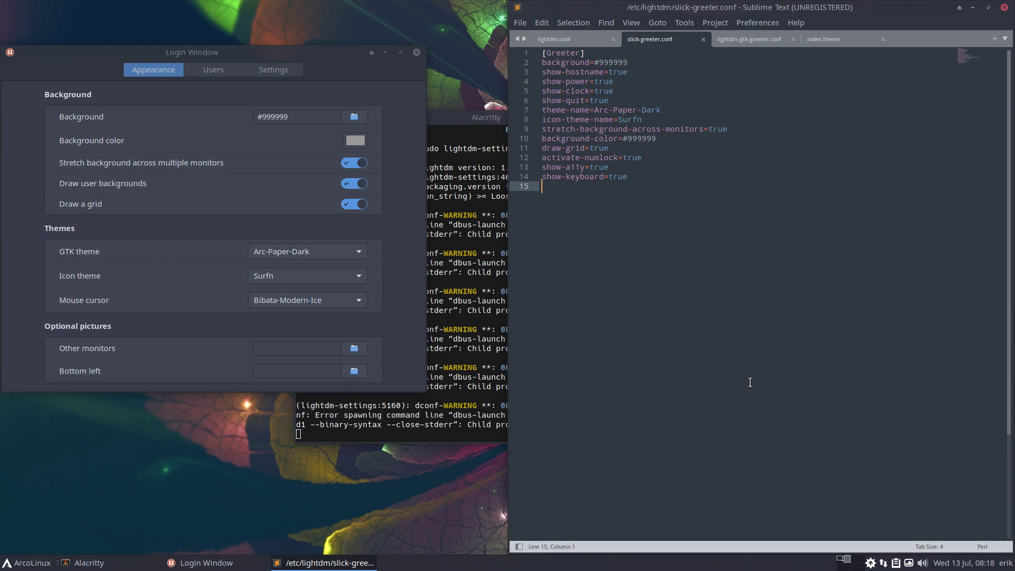
key("ctrl+a")
key("Right")
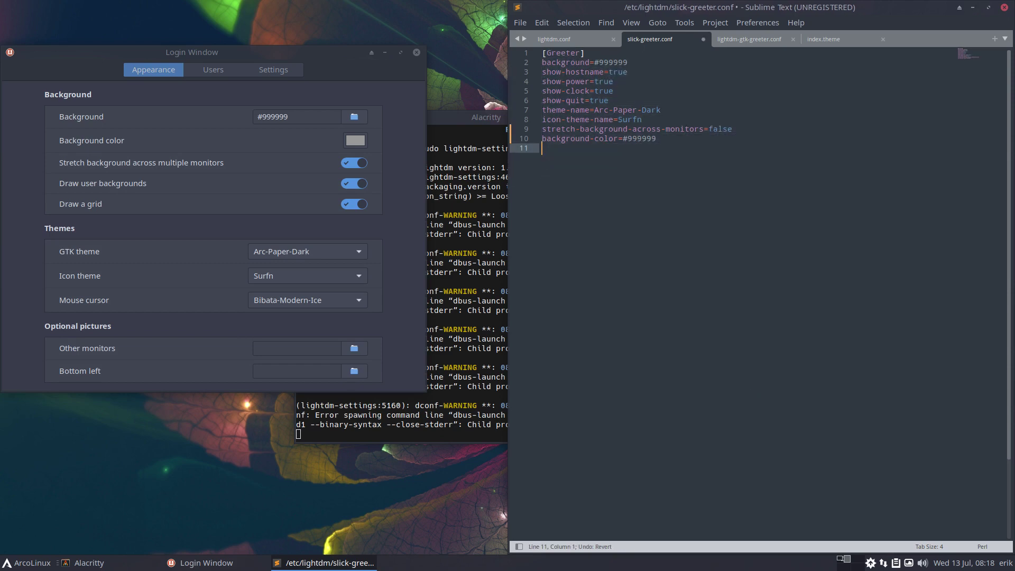
key("Return")
key("BackSpace")
type("z")
- From a new Alacritty terminal, launch Arch Linux Tweak Tool with administrator rights and move the terminal left
key("super+Return")
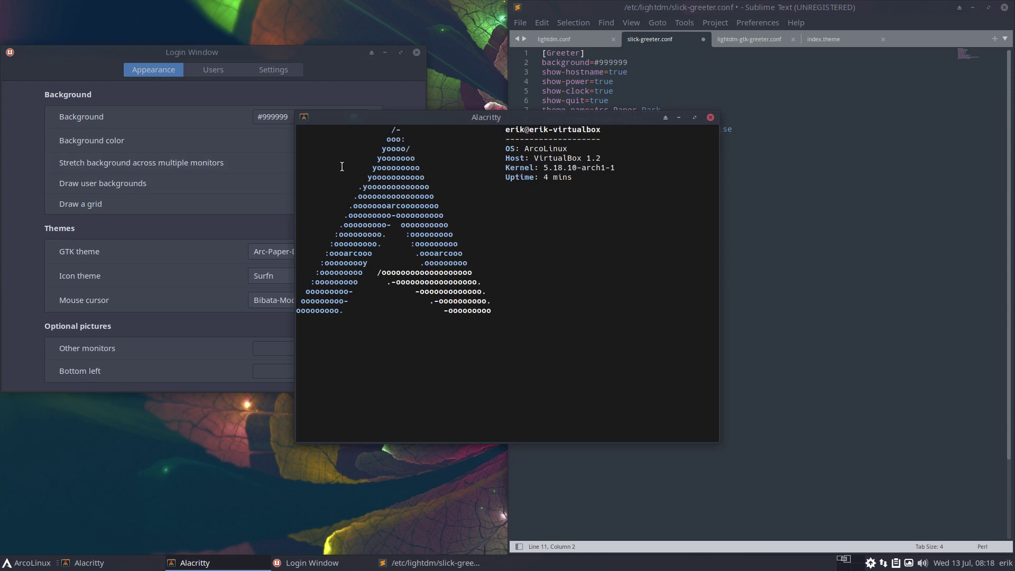
type("mugshot")
key("Return")
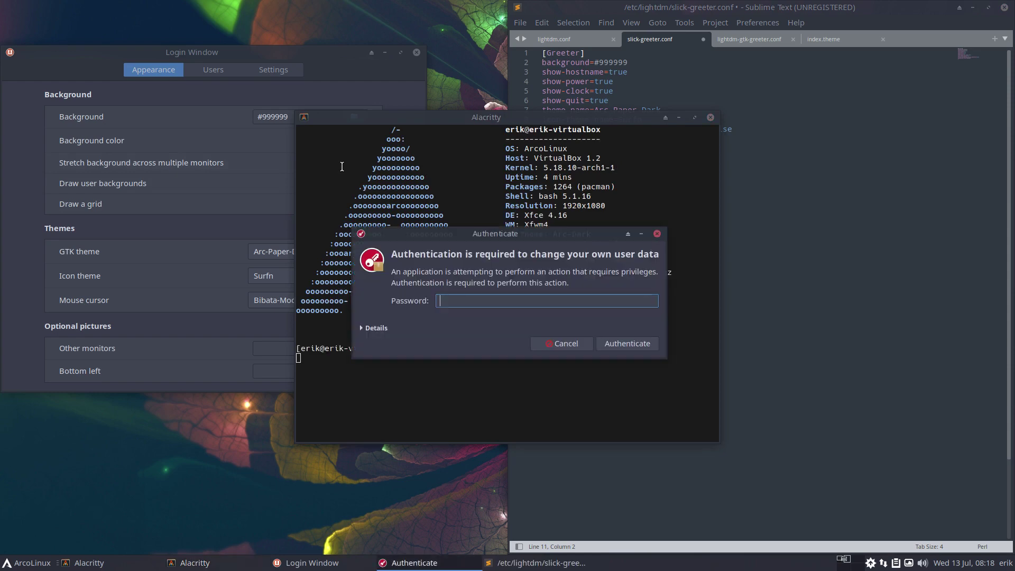
key("Return")
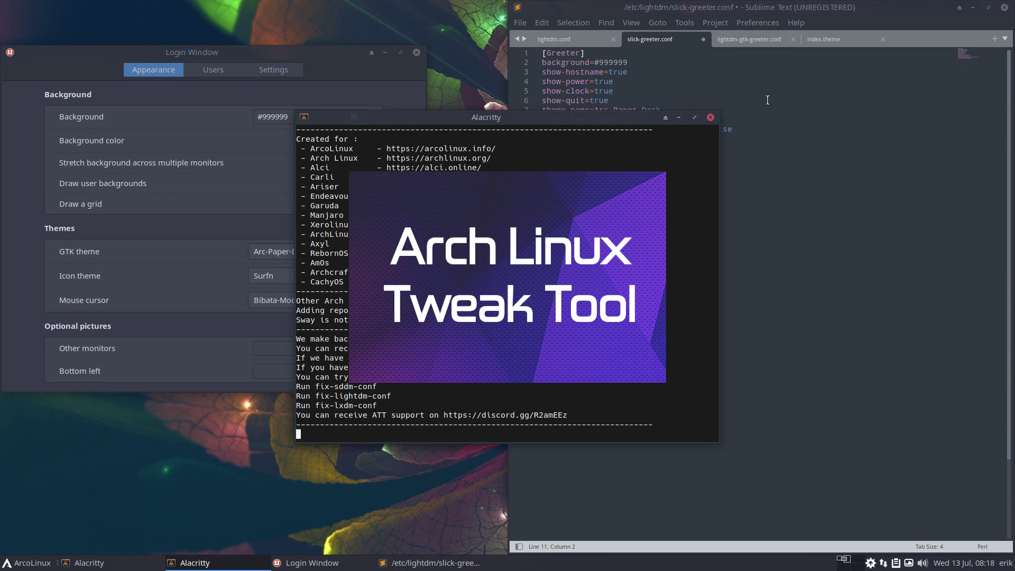
left_click_drag(641, 123, 363, 141)
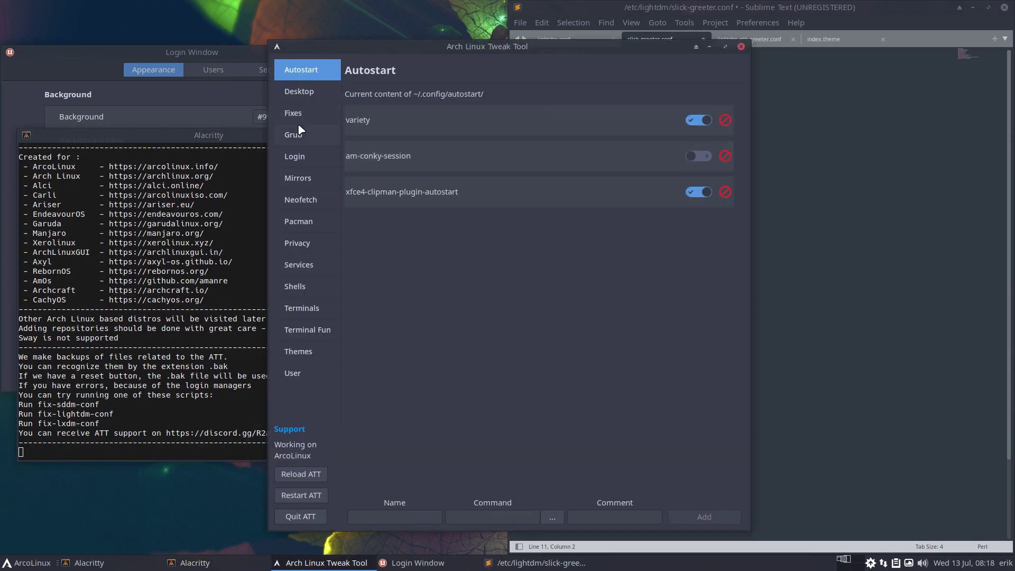
- Apply 'the Lightdm configuration from ATT' under Login > LIGHTDM, then reload slick-greeter.conf in Sublime and select its text
left_click(297, 156)
left_click(531, 99)
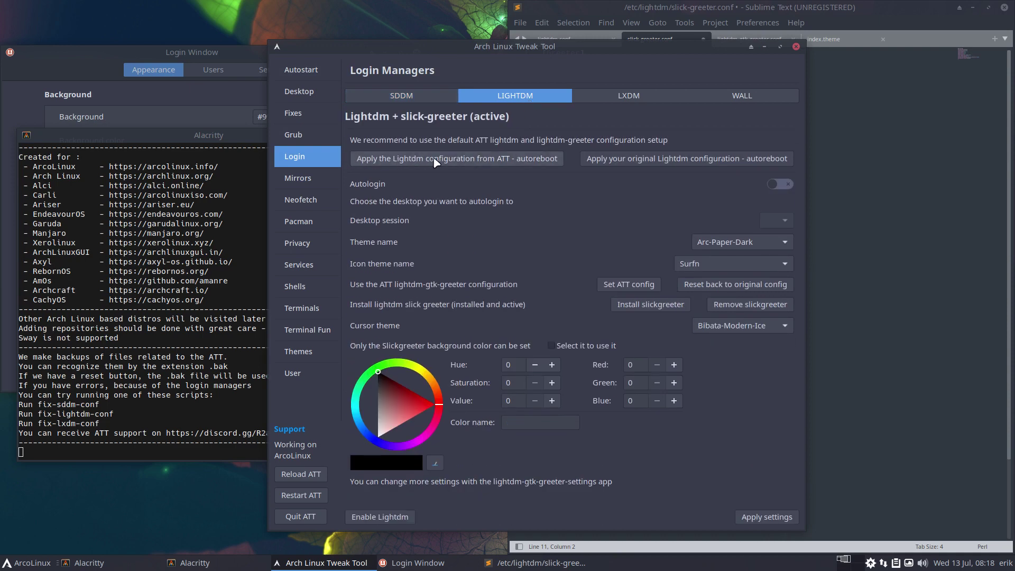
left_click(519, 158)
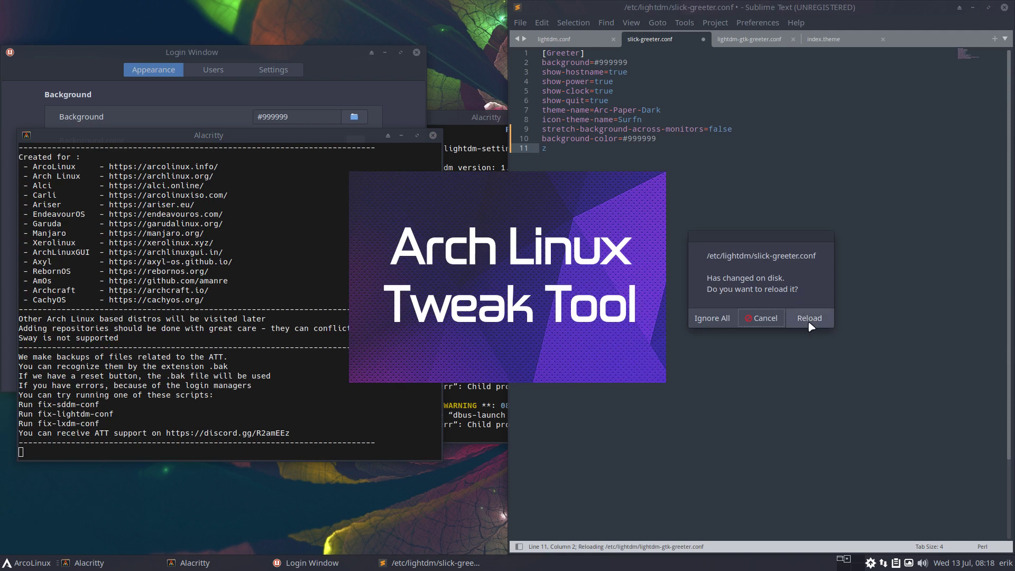
left_click(808, 319)
left_click_drag(761, 164, 704, 43)
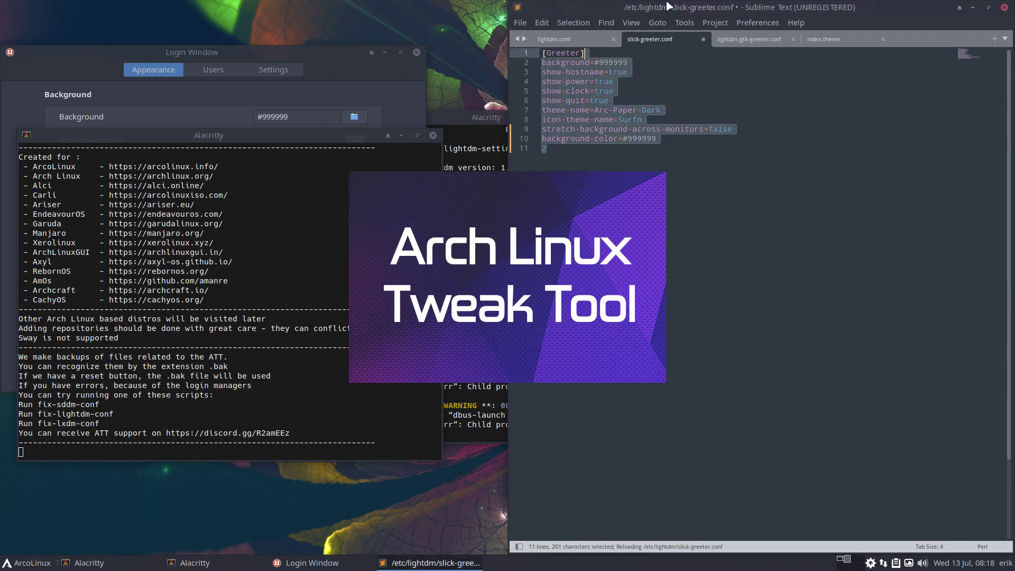
- Close slick-greeter.conf without saving and reopen /etc/lightdm/slick-greeter.conf from Open Recent
left_click(702, 39)
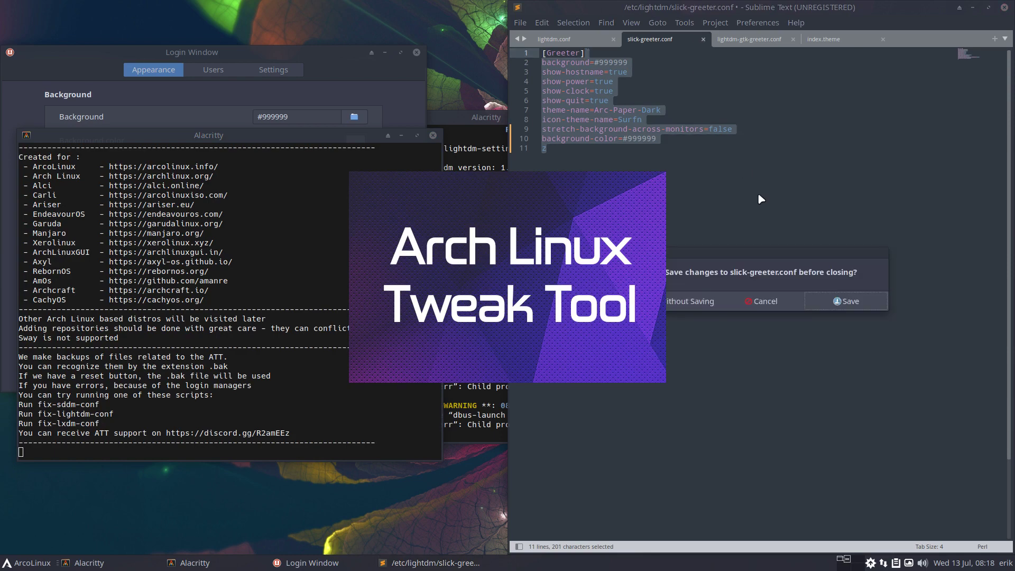
left_click(703, 301)
left_click(519, 24)
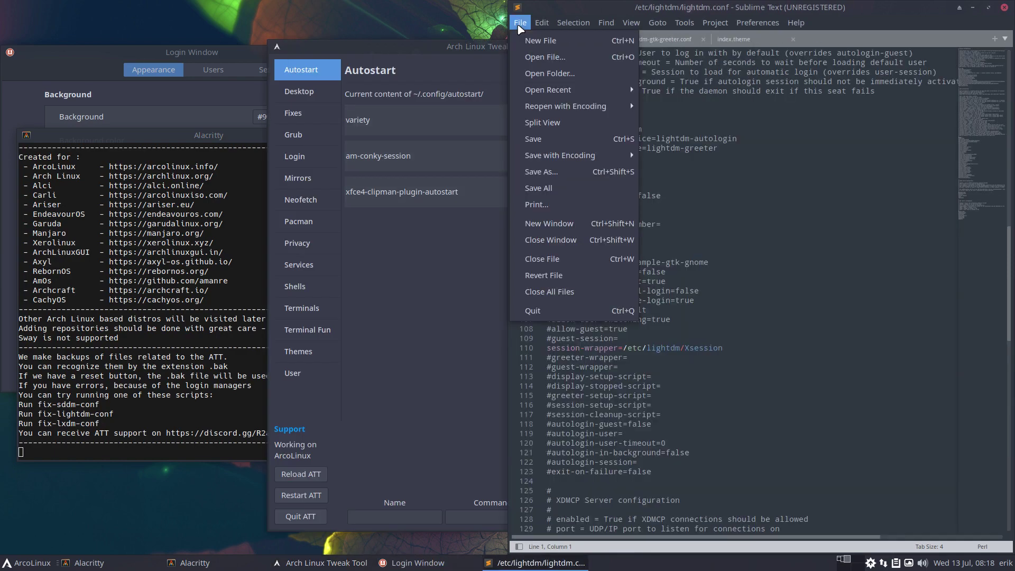
mouse_move(608, 89)
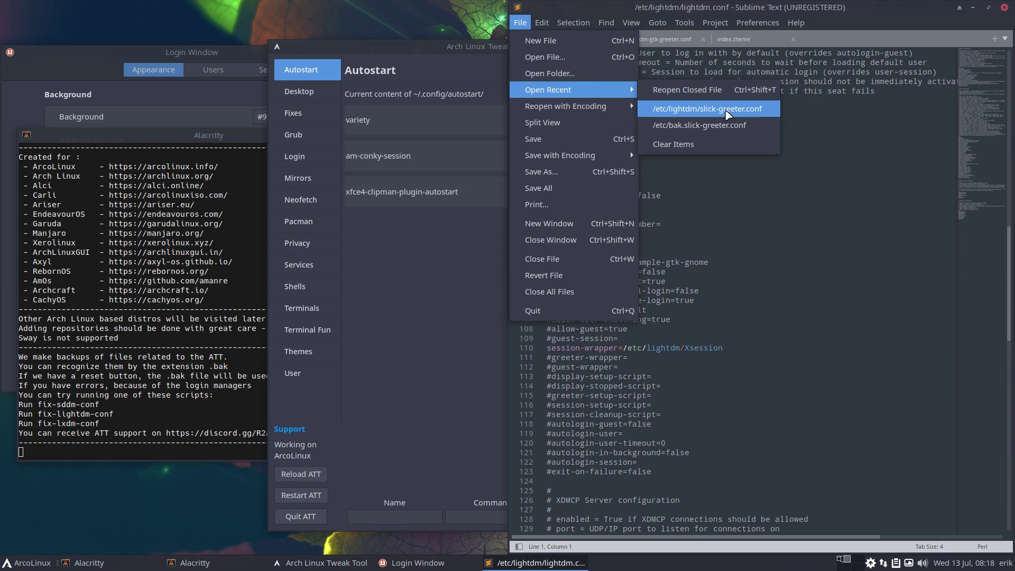
left_click(728, 111)
left_click(731, 291)
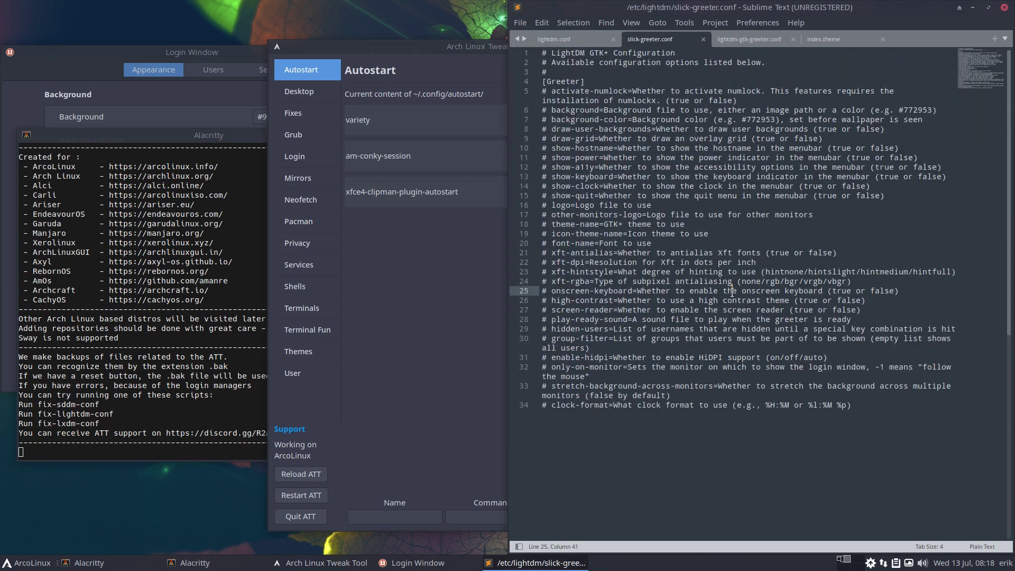
- Close the Arch Linux Tweak Tool window and the terminal that launched it
left_click(468, 274)
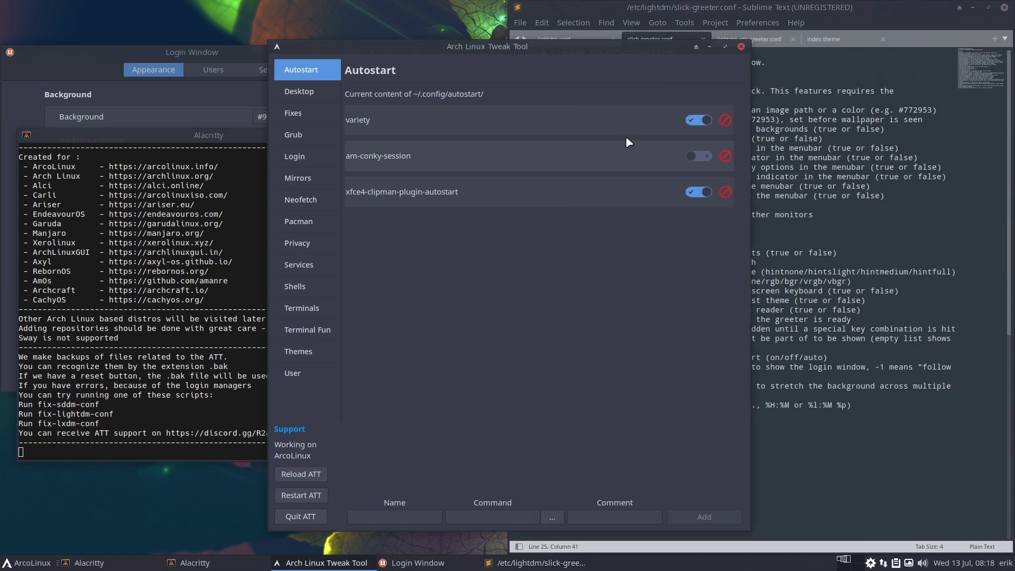
left_click(741, 46)
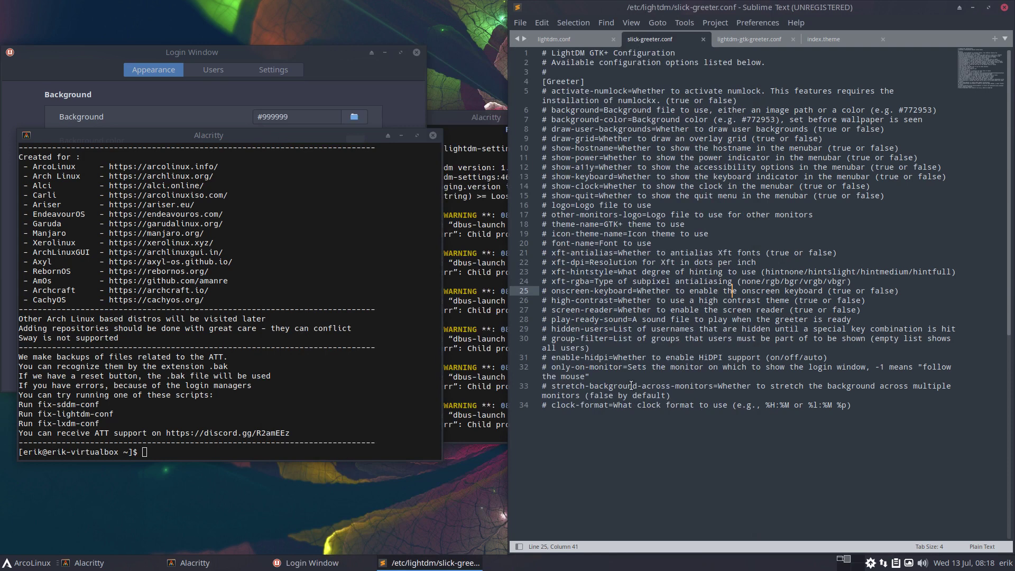
left_click(433, 135)
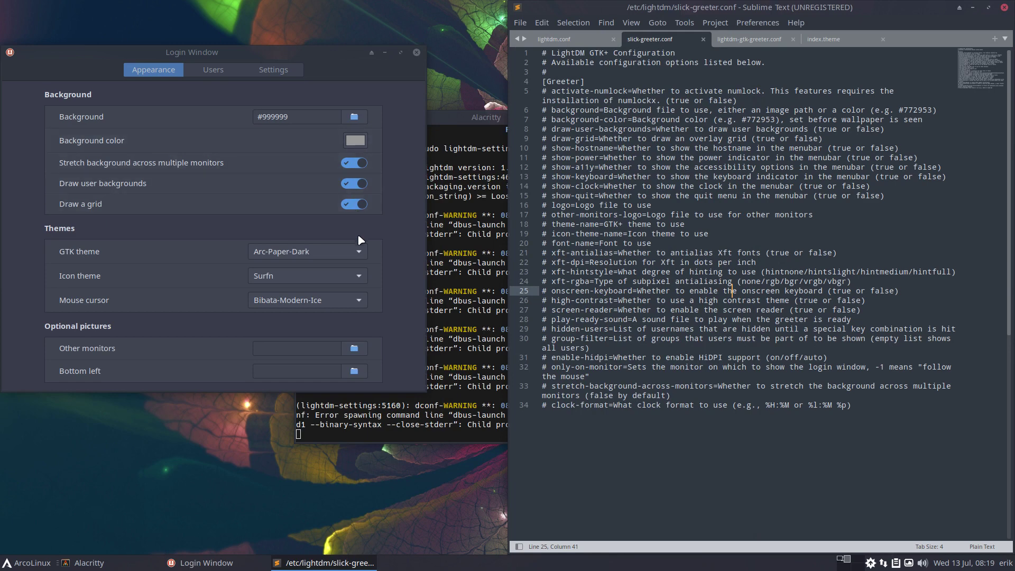
- On the Settings tab, toggle the Clock and Quit menu indicators off and back on
left_click(378, 300)
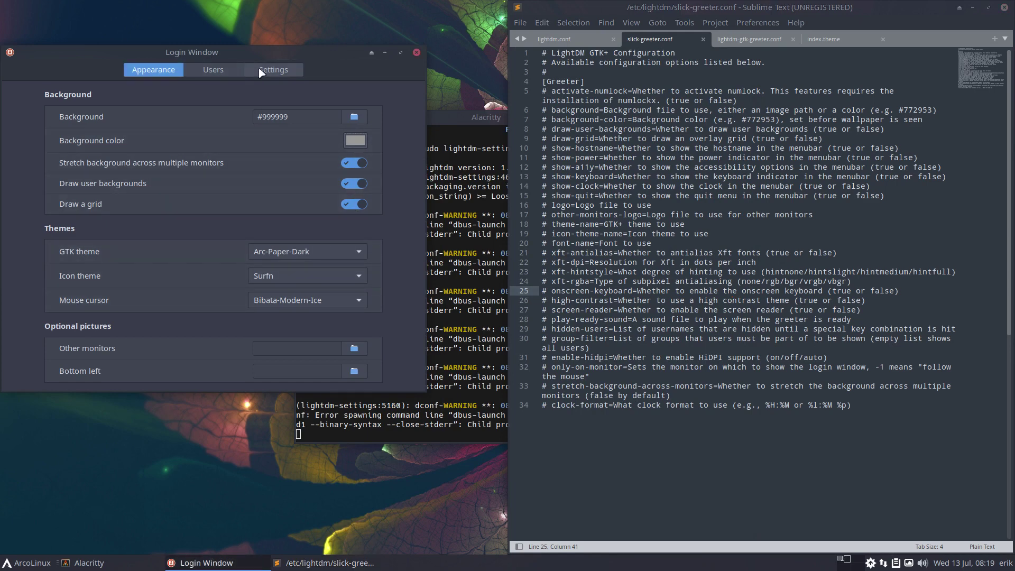
left_click(273, 69)
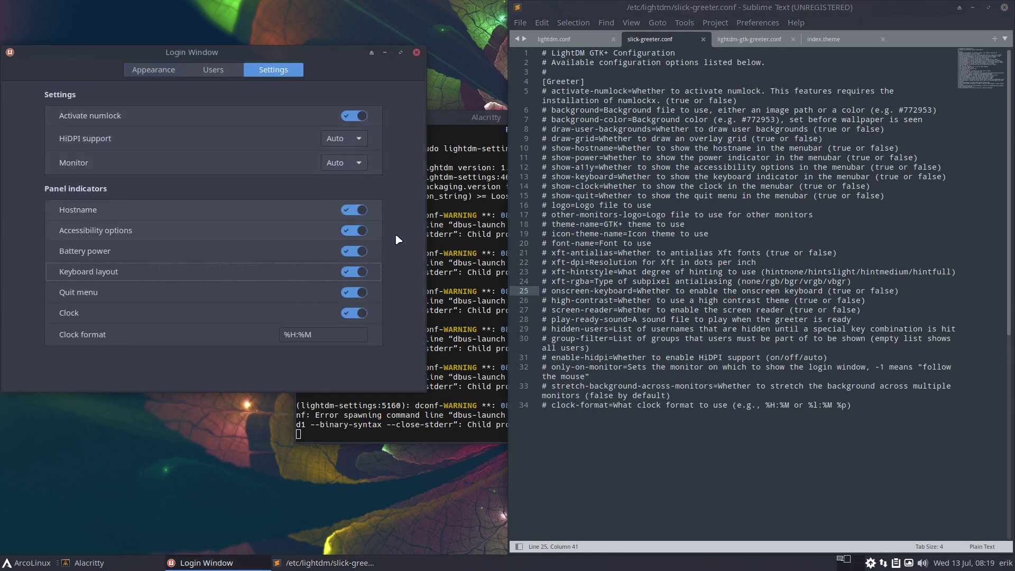
left_click(349, 312)
left_click(351, 292)
left_click(617, 317)
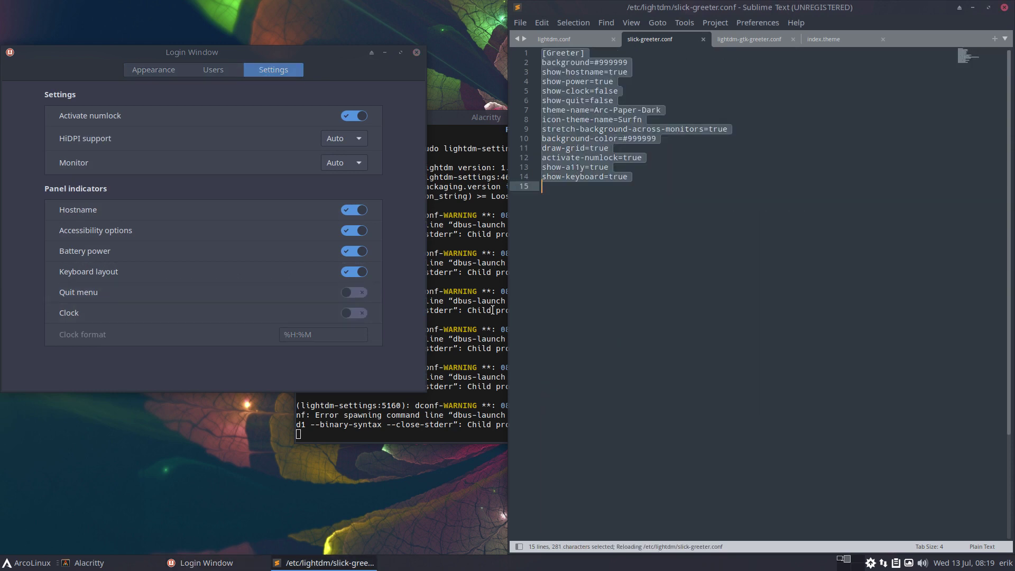
left_click(364, 294)
left_click(358, 313)
- Check the 14-line [Greeter] block in Sublime, then view the Users and Appearance pages
left_click(728, 363)
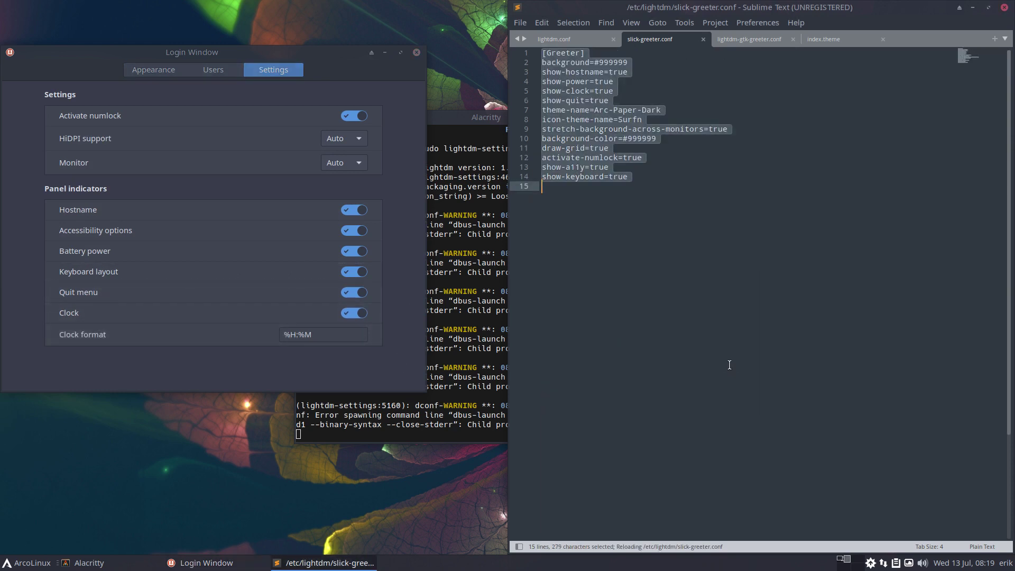
left_click(713, 393)
left_click(661, 170)
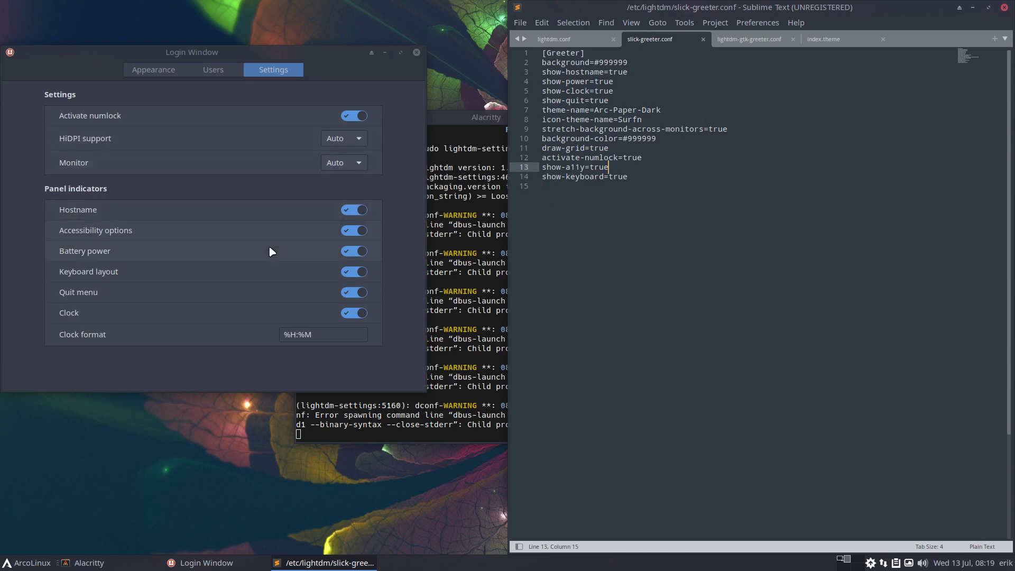
left_click(220, 72)
left_click(153, 74)
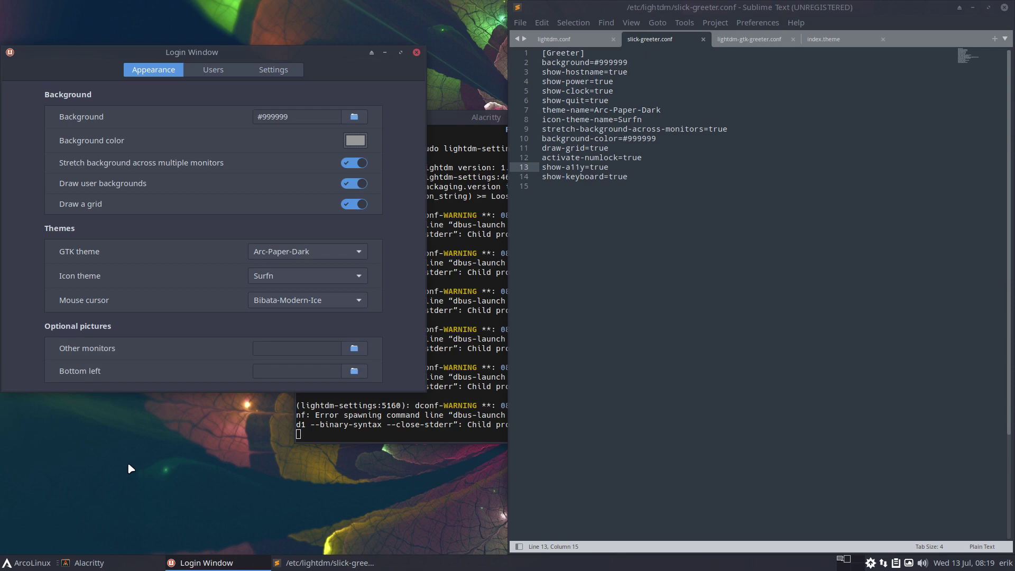
- Close Login Window and Sublime Text, then log out from the ArcoLinux application menu
left_click(417, 53)
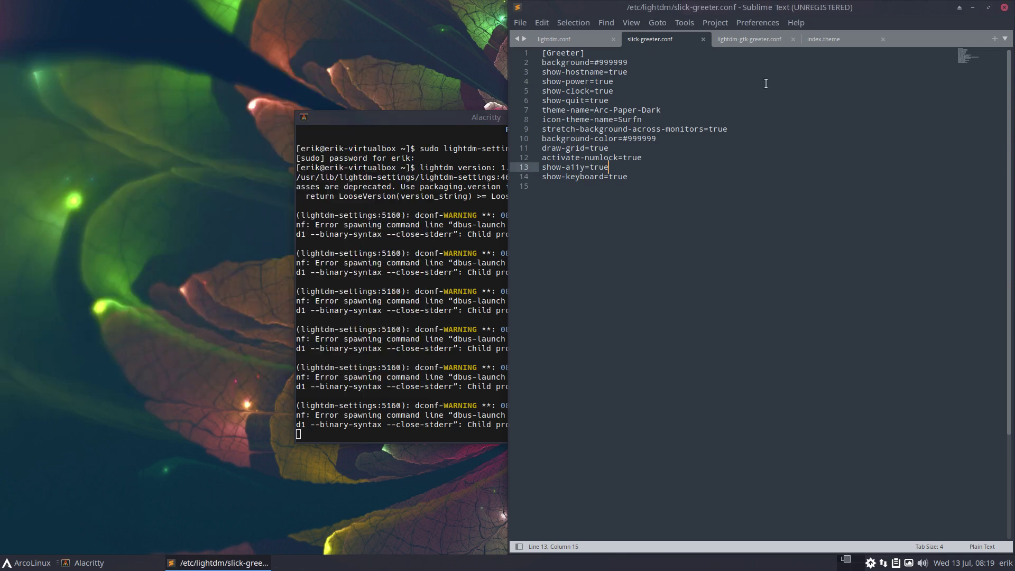
left_click(1004, 7)
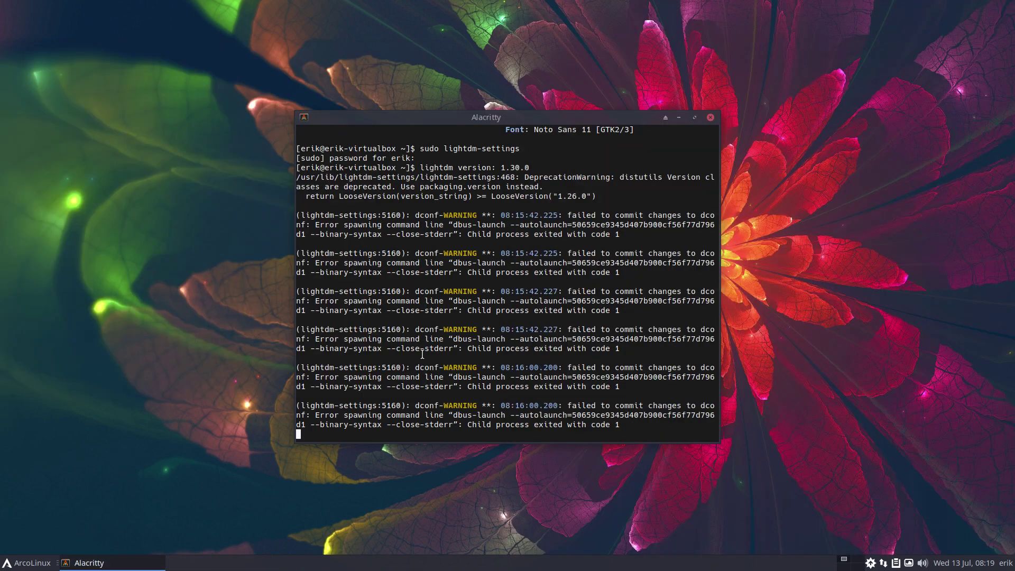
left_click(7, 563)
left_click(73, 545)
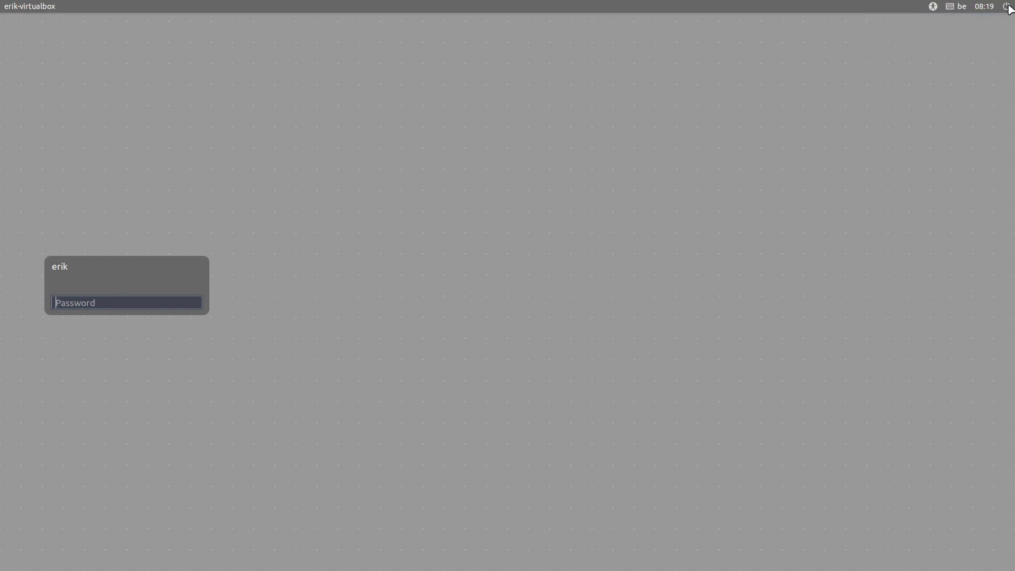
- Check the greeter's power menu, then after logging in launch subl to view slick-greeter.conf's 14-line block
left_click(1005, 6)
left_click(986, 101)
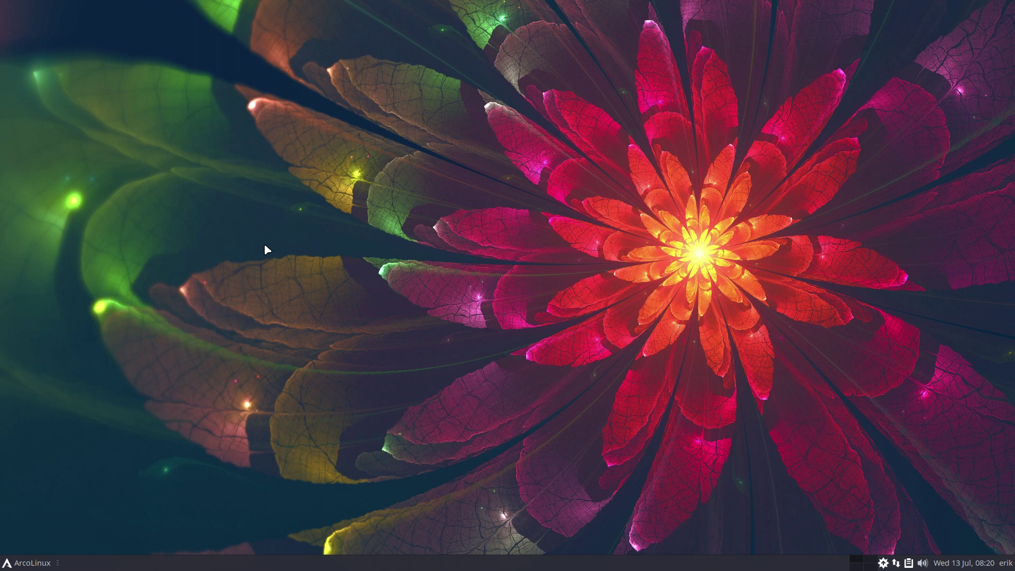
key("super+d")
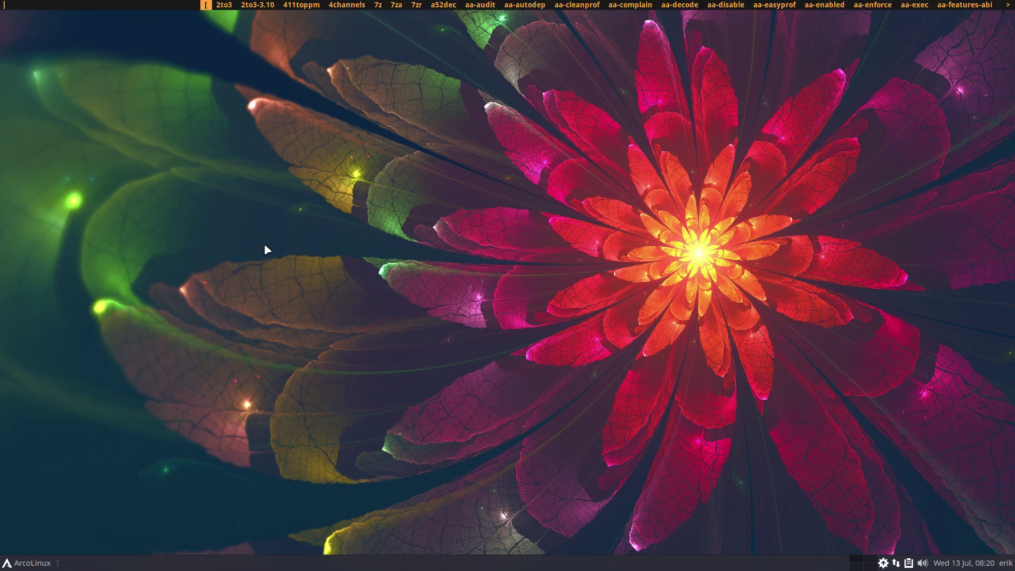
type("subl")
key("Return")
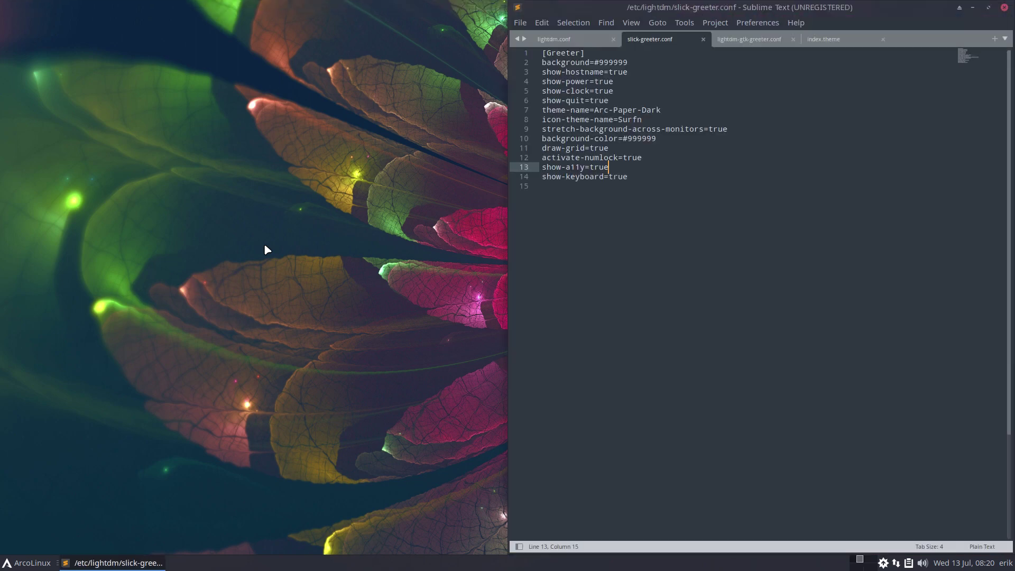
left_click(658, 188)
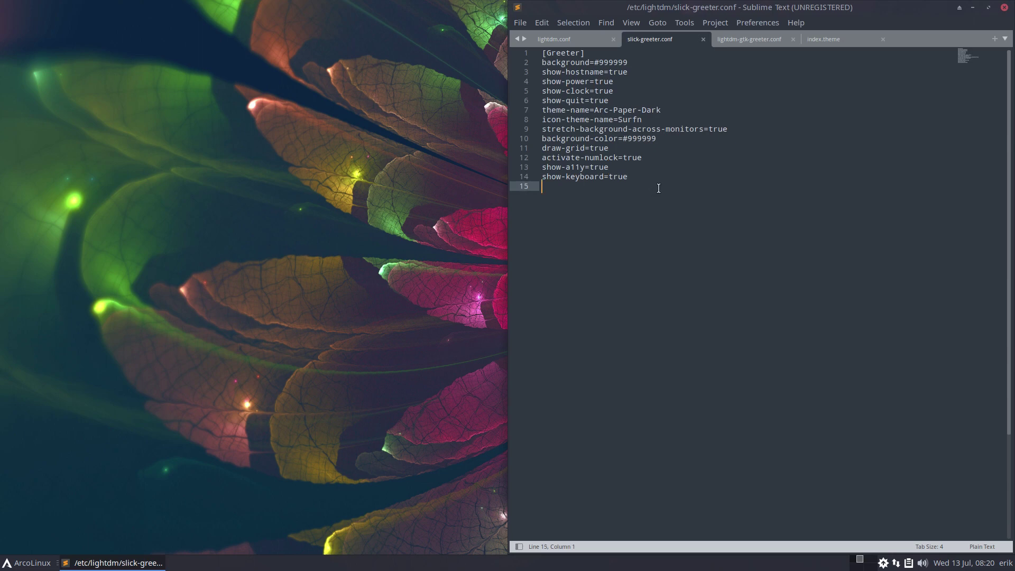